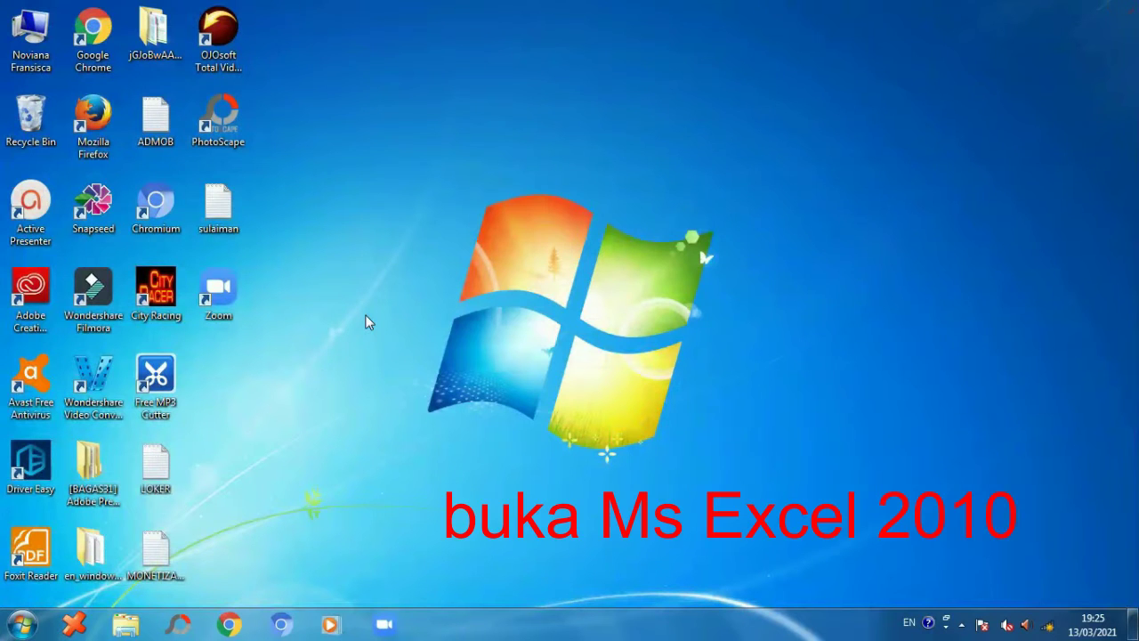
Launch Microsoft Excel 2010 by searching 'excel' in the Start menu
{"action": "key", "text": "super"}
{"action": "type", "text": "excel"}
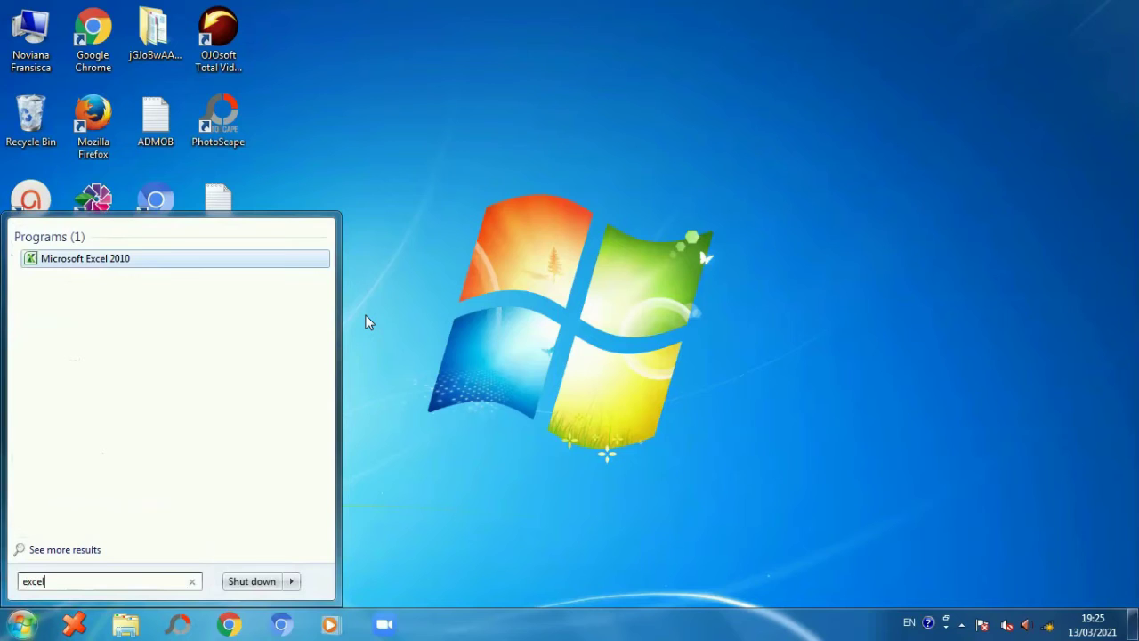
{"action": "key", "text": "Return"}
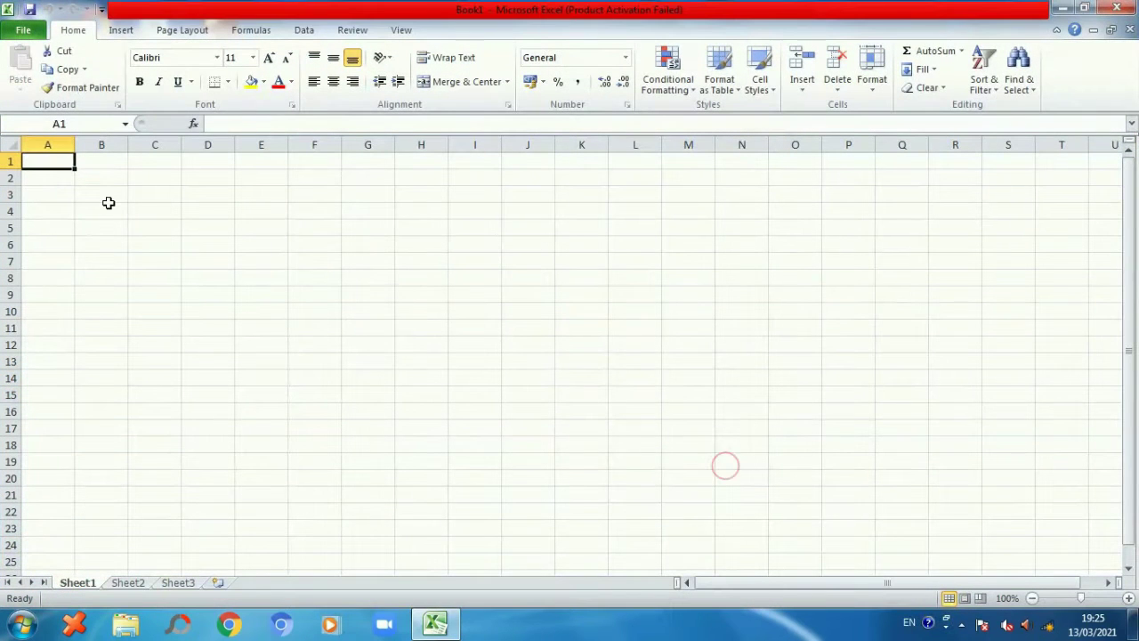
Type the headings NAMA, DI and TEMPAT in cells A1:C1
{"action": "type", "text": "NAMA"}
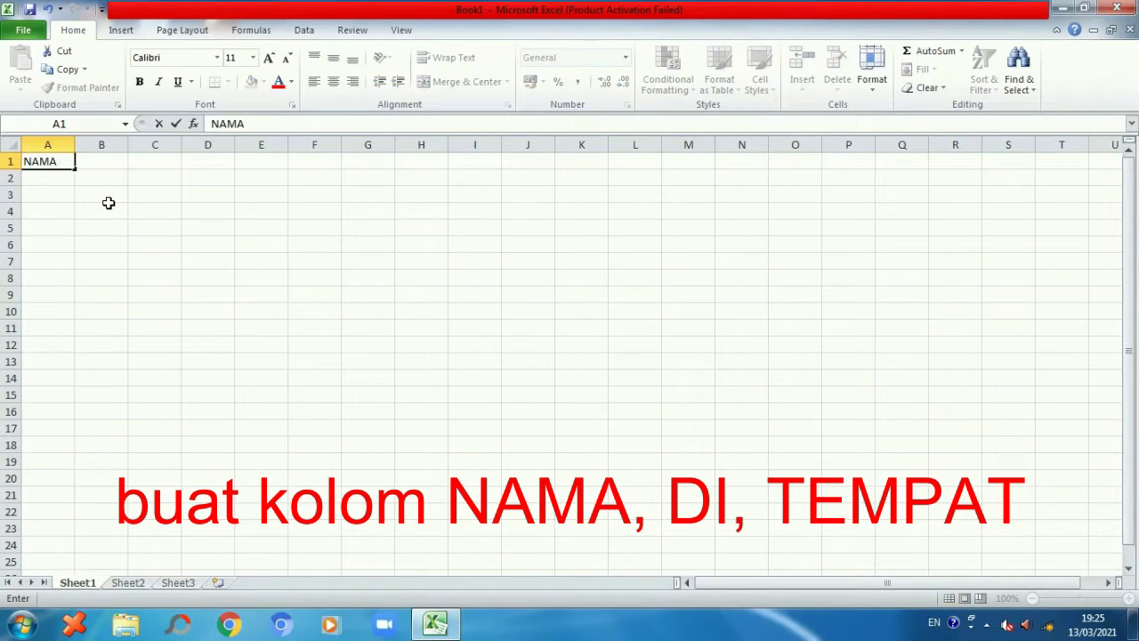
{"action": "key", "text": "Tab"}
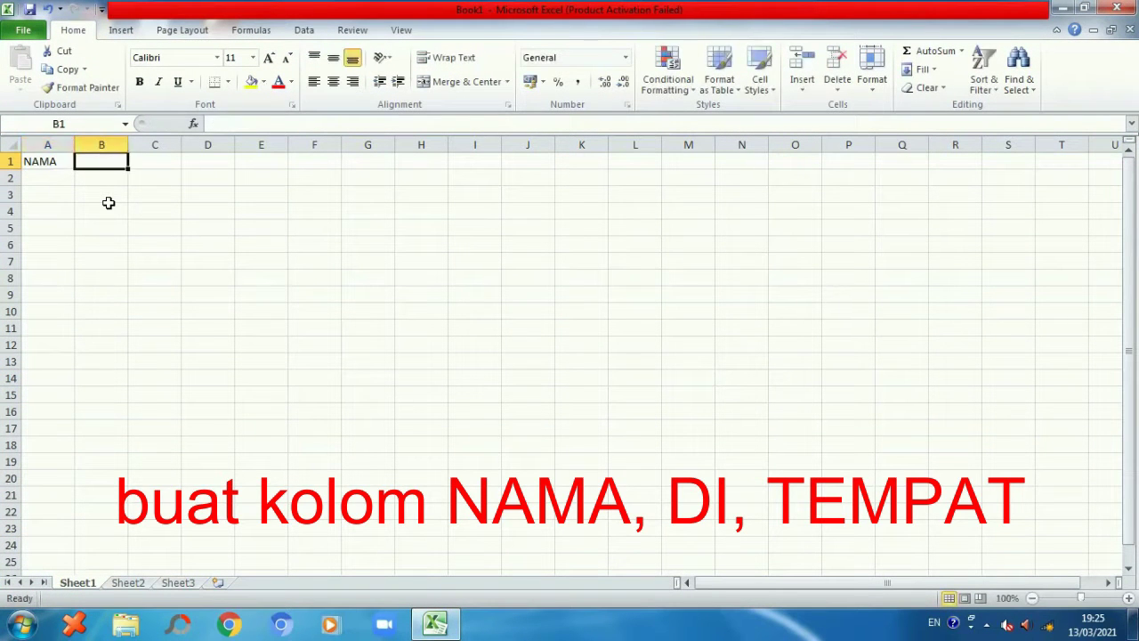
{"action": "type", "text": "DI"}
{"action": "key", "text": "Tab"}
{"action": "type", "text": "T"}
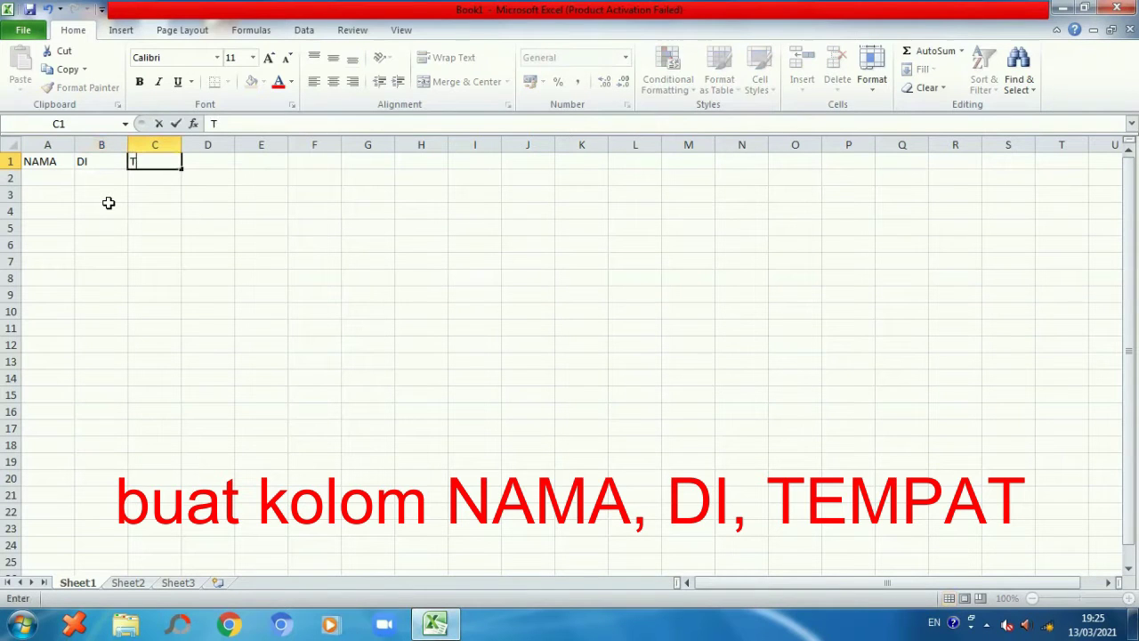
{"action": "type", "text": "EMPAT"}
{"action": "key", "text": "Return"}
{"action": "key", "text": "Left"}
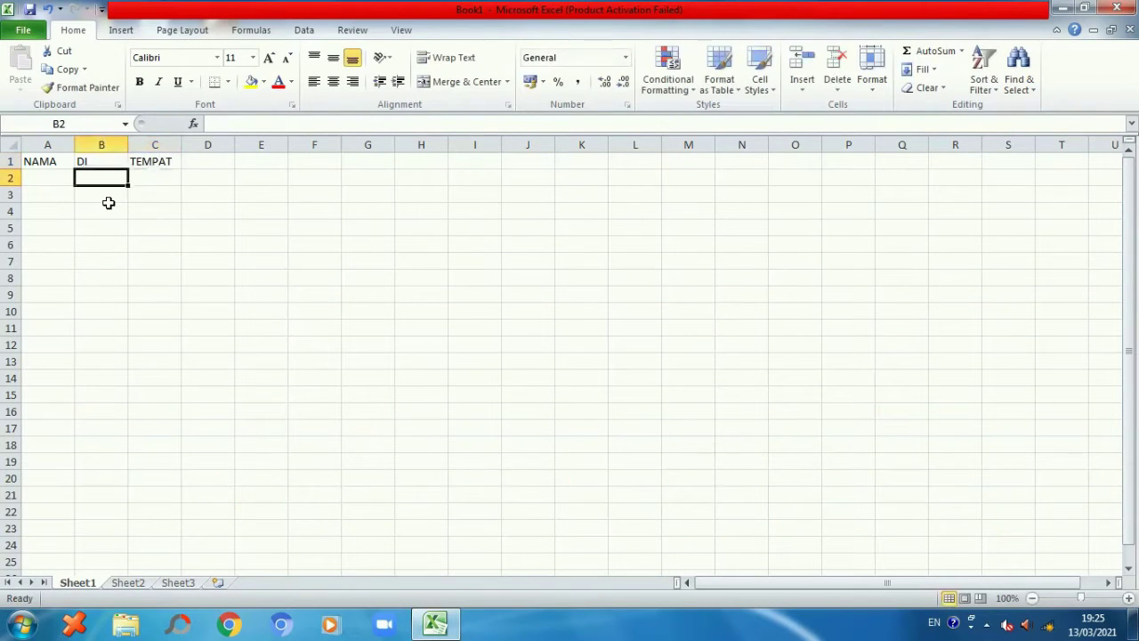
{"action": "key", "text": "Left"}
Enter the twelve guest names down column A, from A2 to A13
{"action": "type", "text": "Susi"}
{"action": "key", "text": "Return"}
{"action": "type", "text": "Sus"}
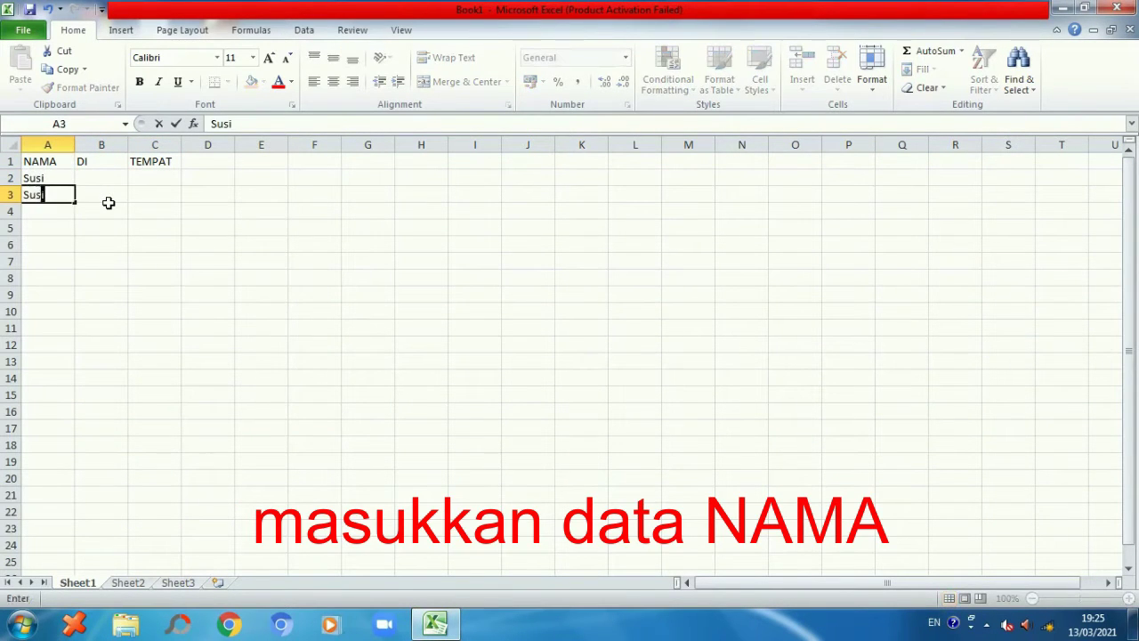
{"action": "type", "text": "i"}
{"action": "key", "text": "Return"}
{"action": "type", "text": "Alan"}
{"action": "key", "text": "Return"}
{"action": "type", "text": "Budi"}
{"action": "key", "text": "Return"}
{"action": "type", "text": "Kusuma"}
{"action": "key", "text": "Return"}
{"action": "type", "text": "Ni"}
{"action": "key", "text": "Return"}
{"action": "type", "text": "Ana"}
{"action": "key", "text": "Return"}
{"action": "type", "text": "Frans"}
{"action": "key", "text": "Return"}
{"action": "type", "text": "Sisca"}
{"action": "key", "text": "Return"}
{"action": "type", "text": "Sela"}
{"action": "key", "text": "Return"}
{"action": "type", "text": "Yuda"}
{"action": "key", "text": "Return"}
{"action": "type", "text": "Ramba"}
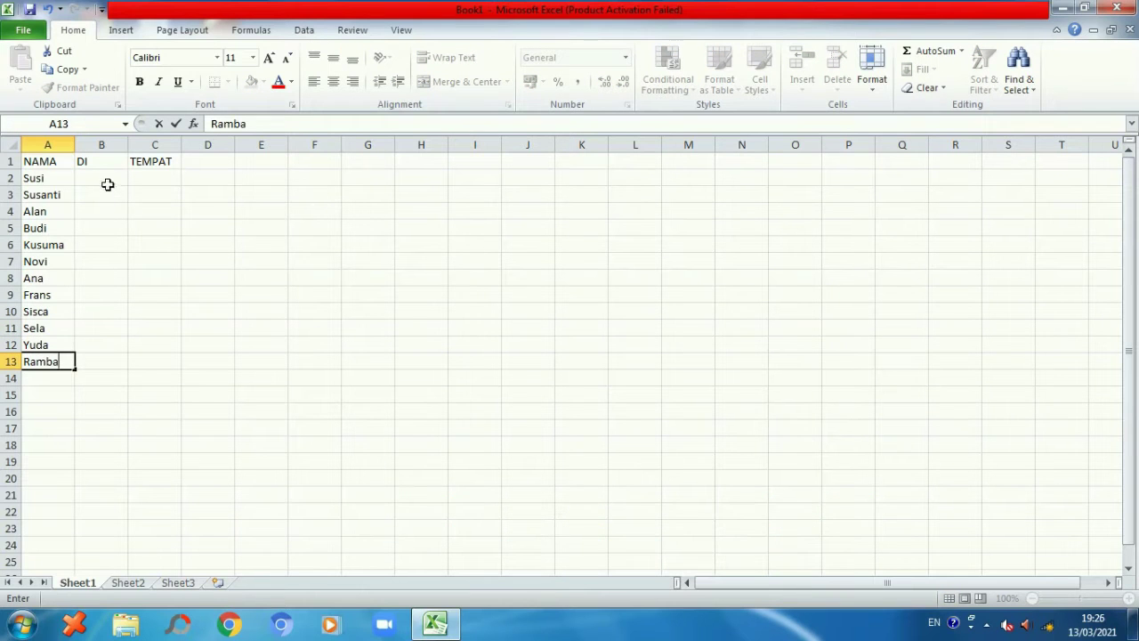
Enter 'di' in cell B2
{"action": "left_click", "coordinate": [106, 182]}
{"action": "type", "text": "d"}
{"action": "key", "text": "Return"}
Fill 'di' down B2:B13 and 'Tempat' down C2:C13 using the fill handle
{"action": "left_click", "coordinate": [107, 178]}
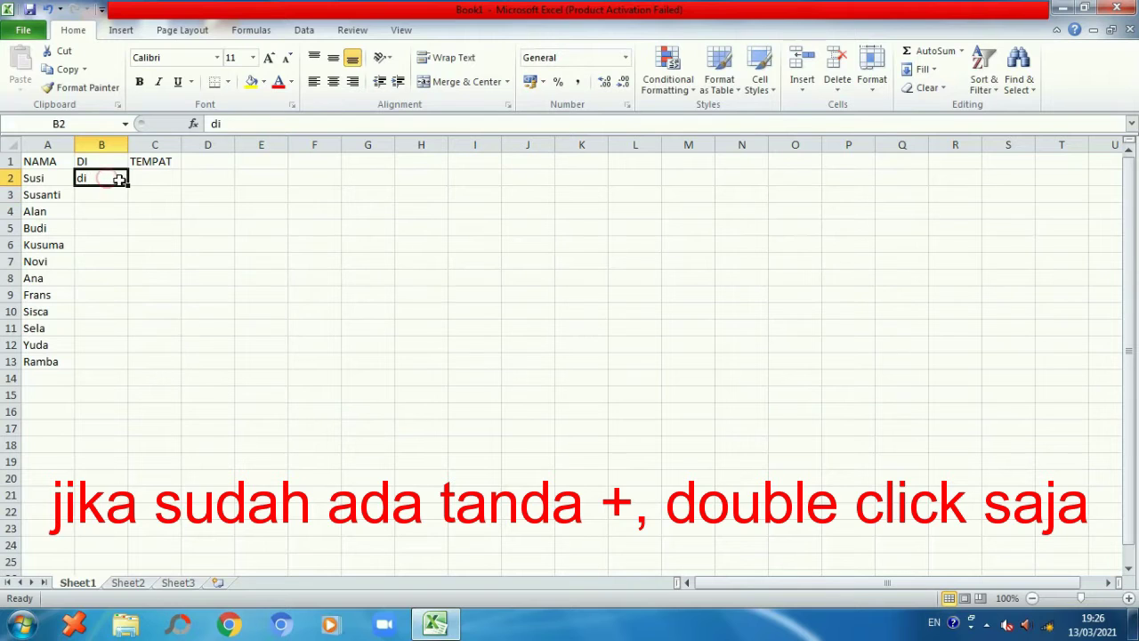
{"action": "double_click", "coordinate": [128, 184]}
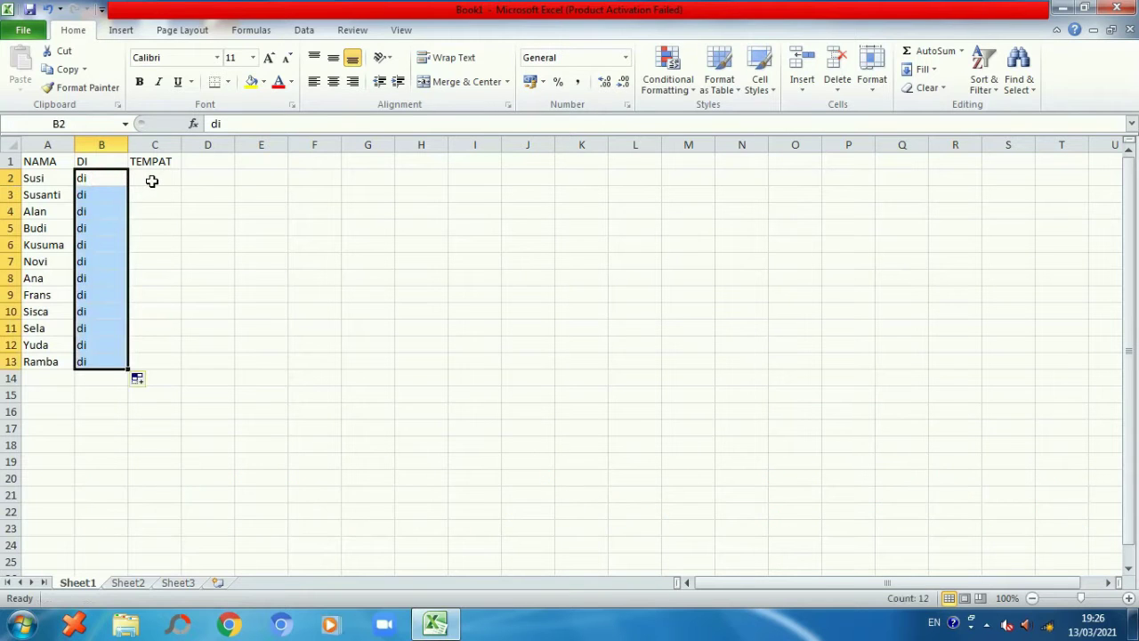
{"action": "left_click", "coordinate": [151, 181]}
{"action": "type", "text": "Tempat"}
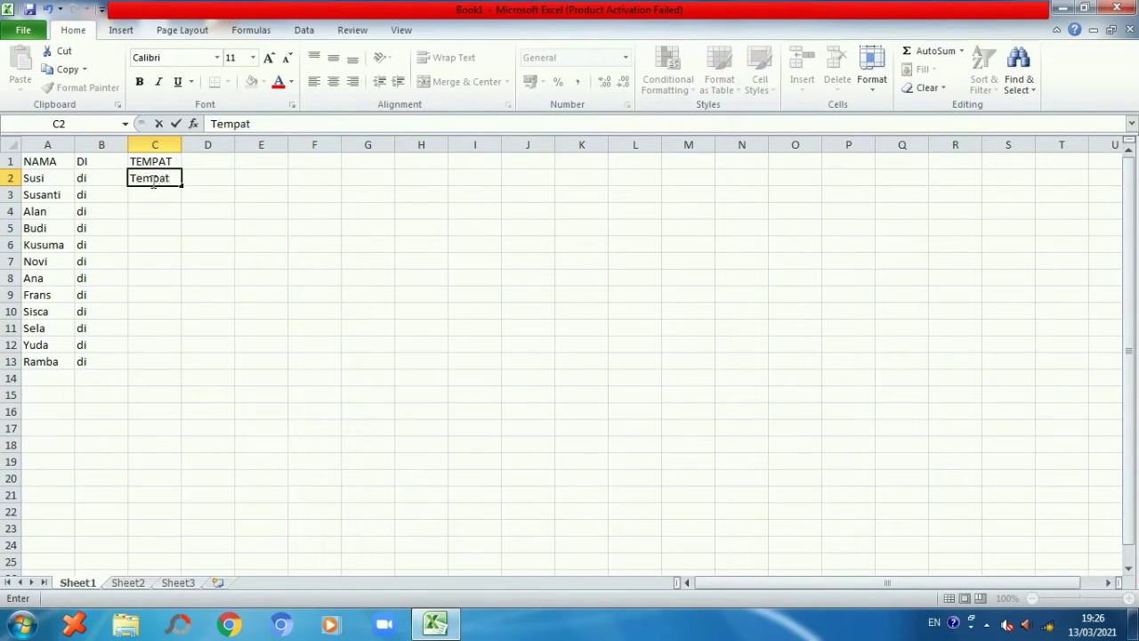
{"action": "key", "text": "Return"}
{"action": "left_click", "coordinate": [169, 180]}
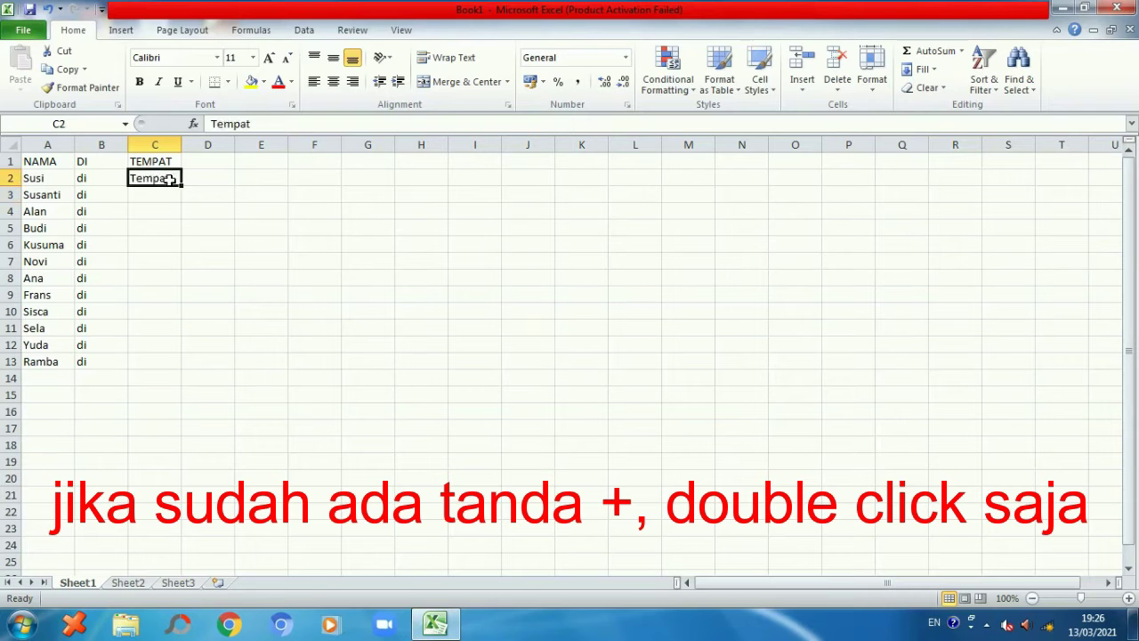
{"action": "double_click", "coordinate": [180, 189]}
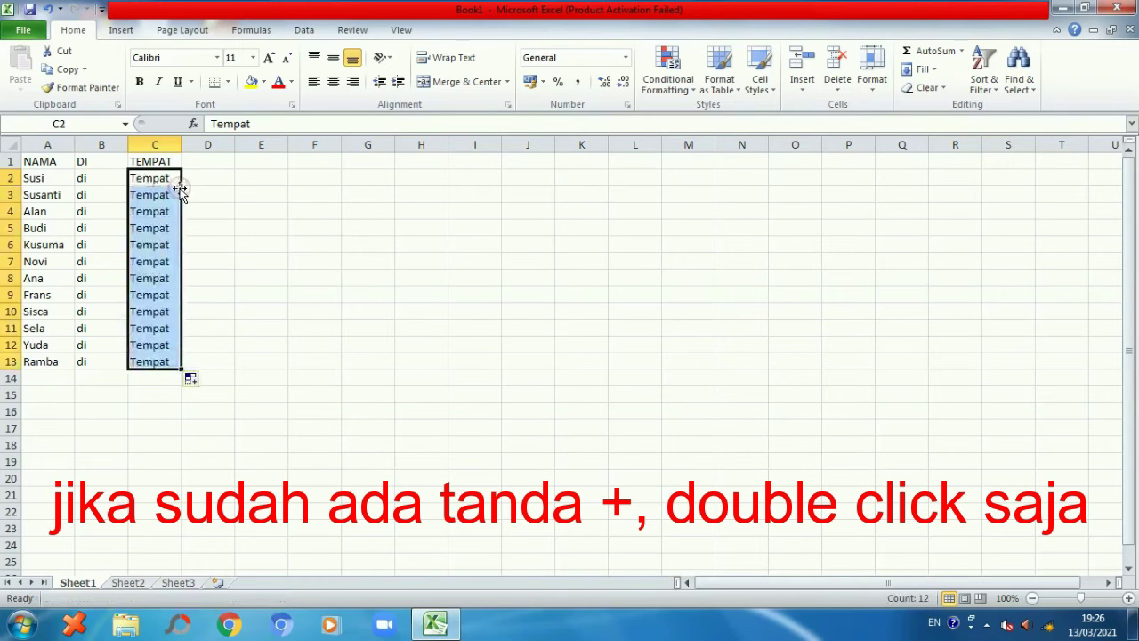
{"action": "left_click", "coordinate": [356, 325]}
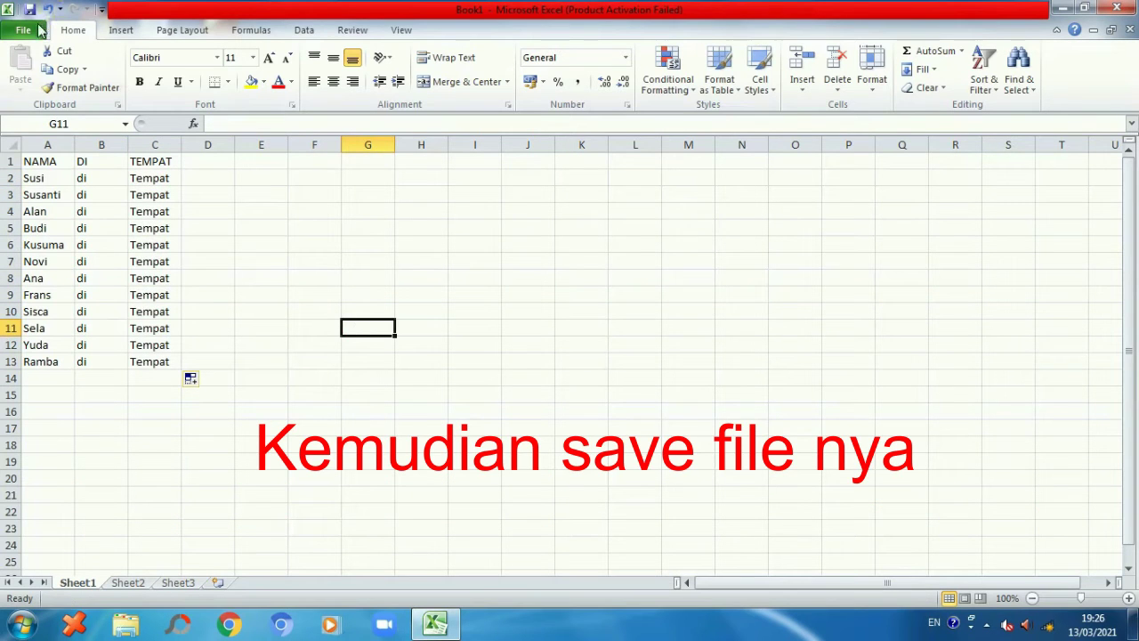
Save the workbook as DataTamu in the D:\YOUTUBE folder
{"action": "left_click", "coordinate": [24, 30]}
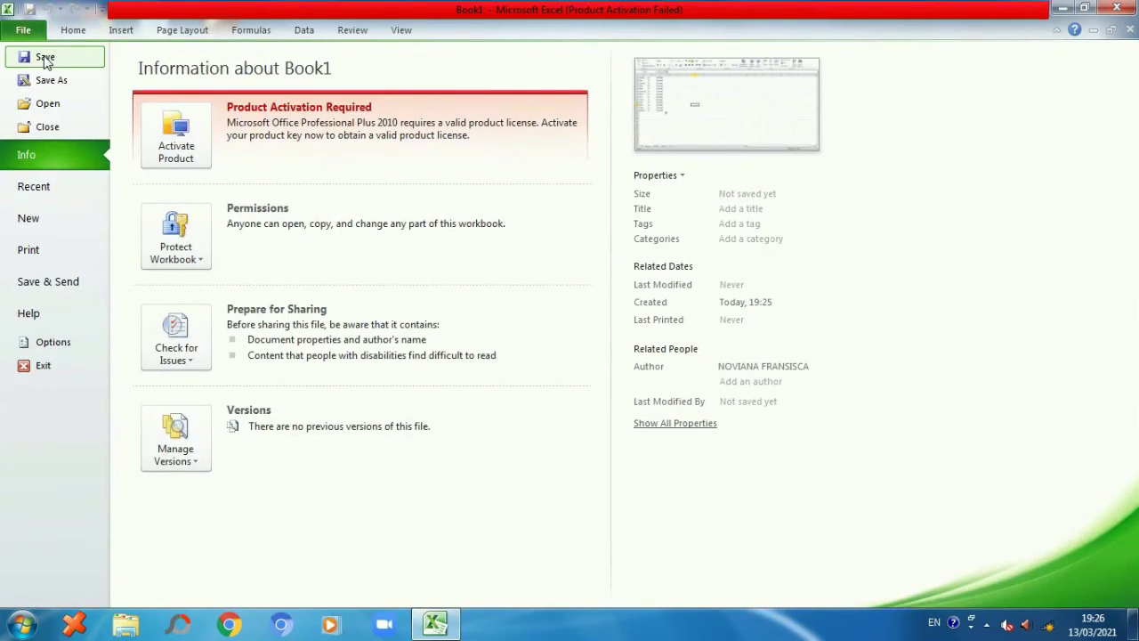
{"action": "left_click", "coordinate": [44, 56]}
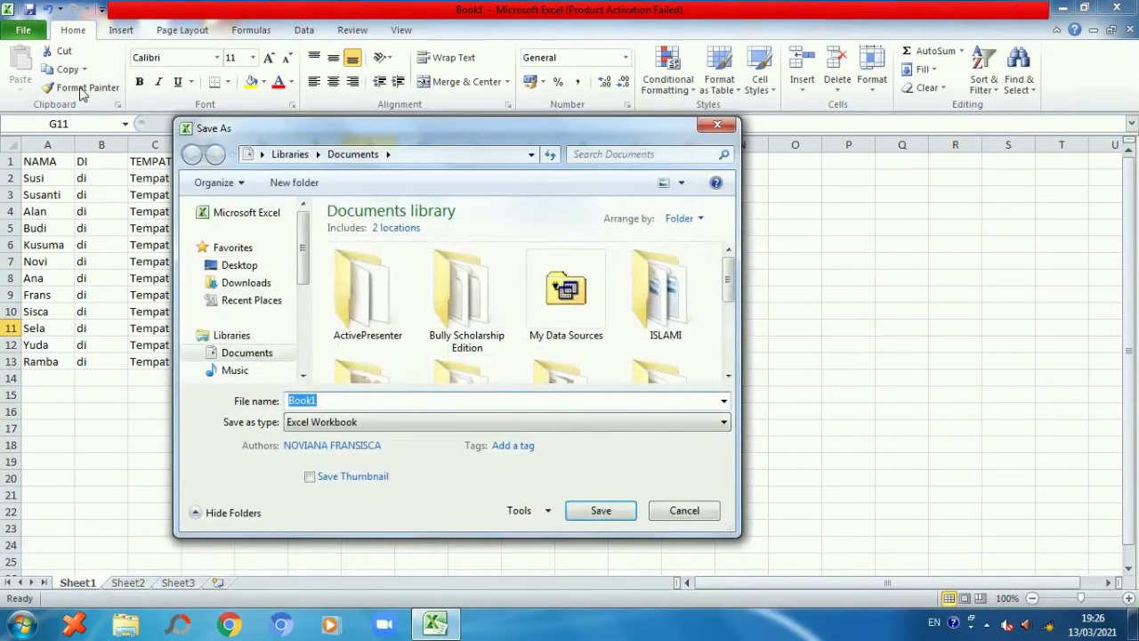
{"action": "double_click", "coordinate": [421, 401]}
{"action": "type", "text": "Data"}
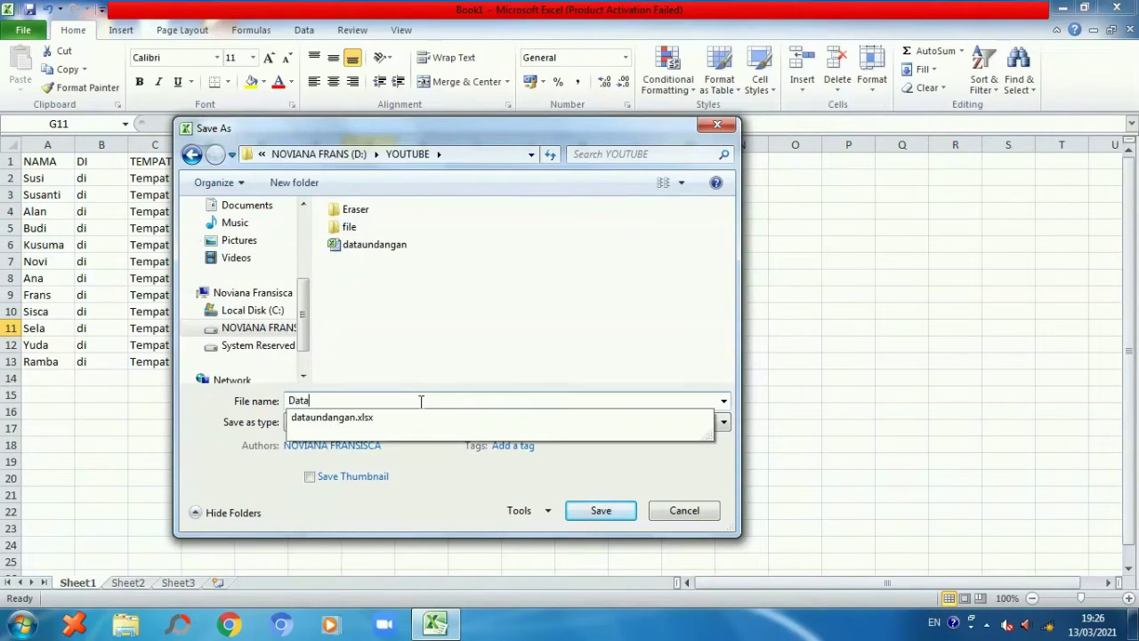
{"action": "type", "text": "Tamu"}
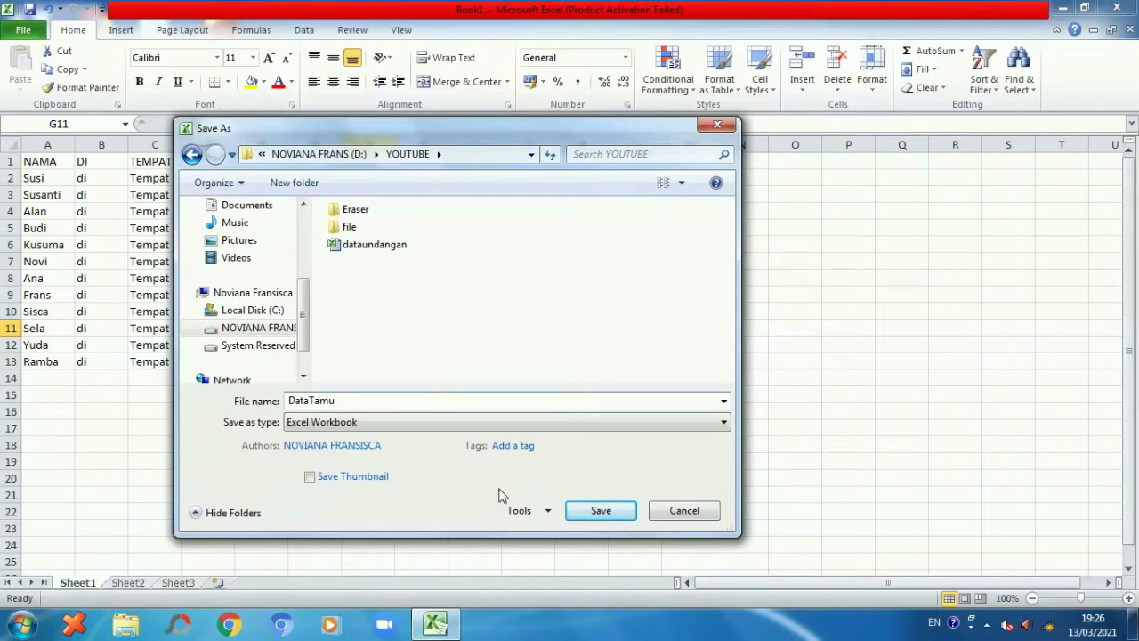
{"action": "left_click", "coordinate": [580, 519]}
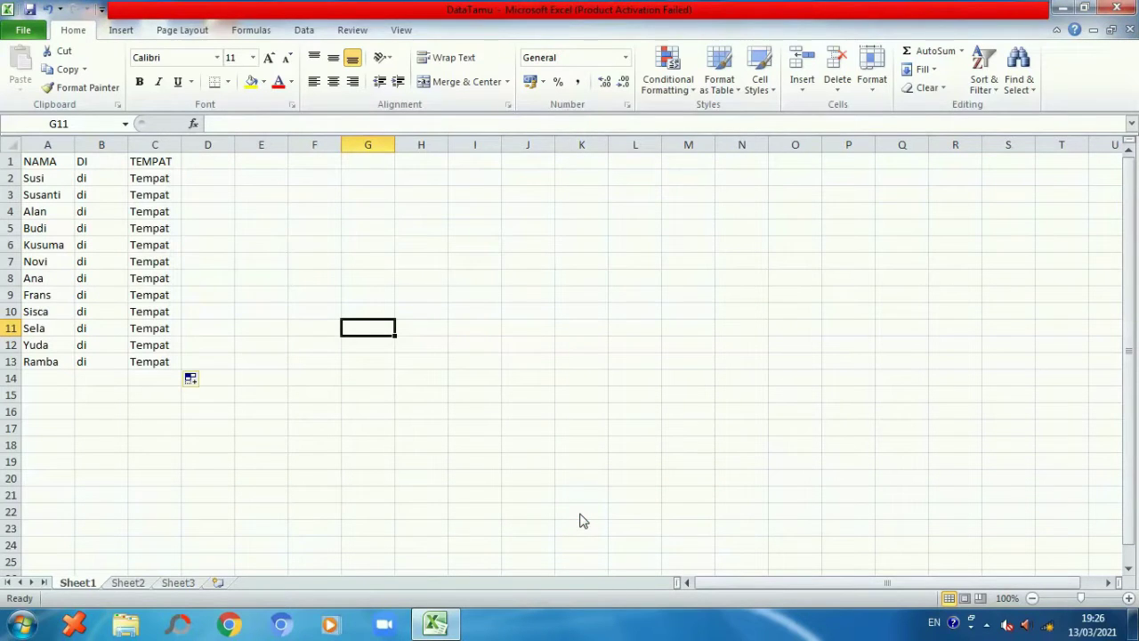
Launch Microsoft Word 2010 by searching 'word' in the Start menu
{"action": "key", "text": "super"}
{"action": "type", "text": "word"}
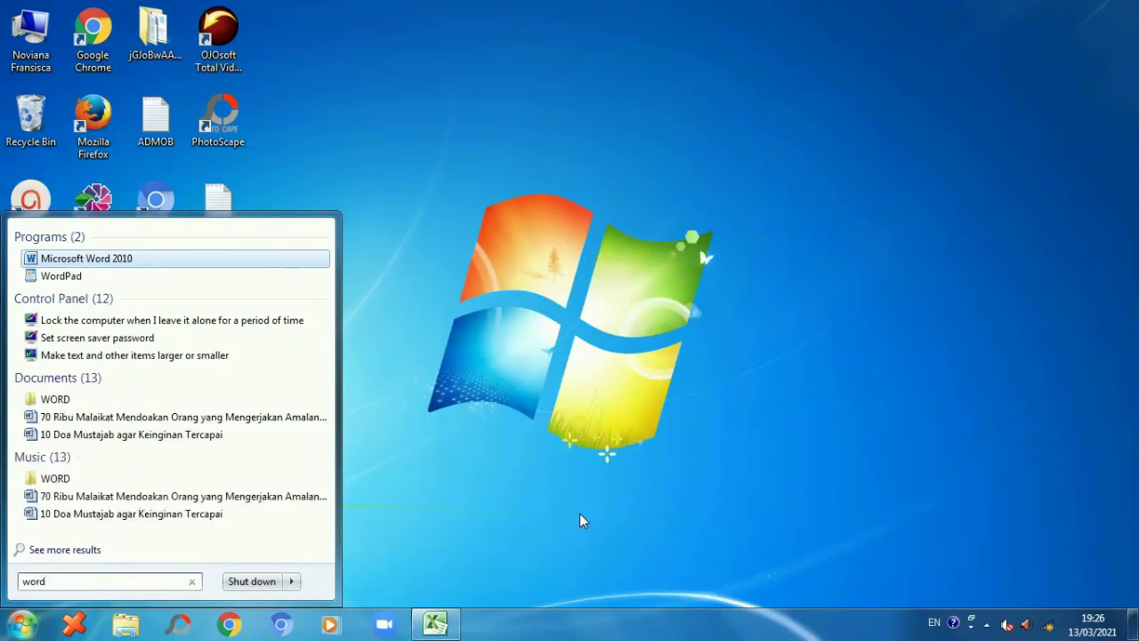
{"action": "key", "text": "Return"}
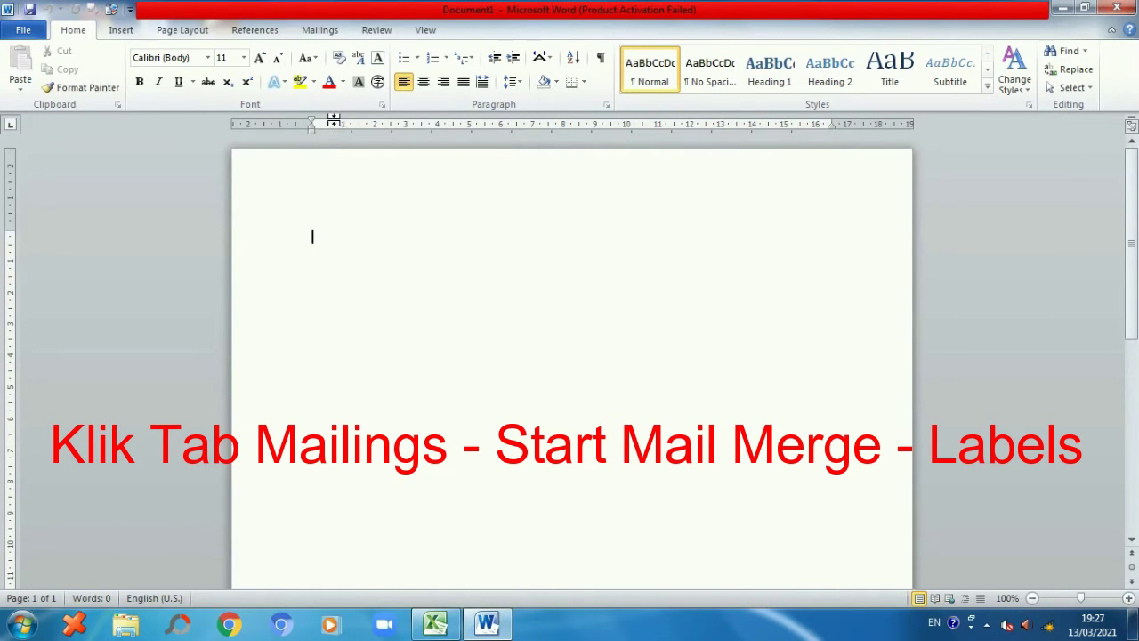
Choose Labels under Start Mail Merge and begin a New Label in Label Options
{"action": "left_click", "coordinate": [320, 30]}
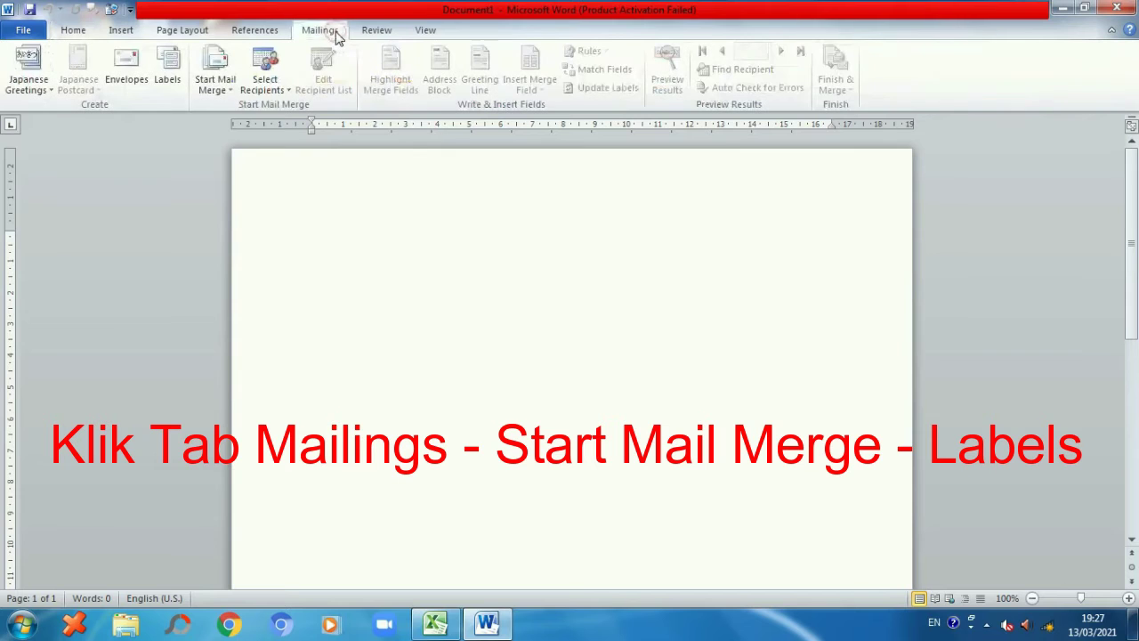
{"action": "left_click", "coordinate": [232, 98]}
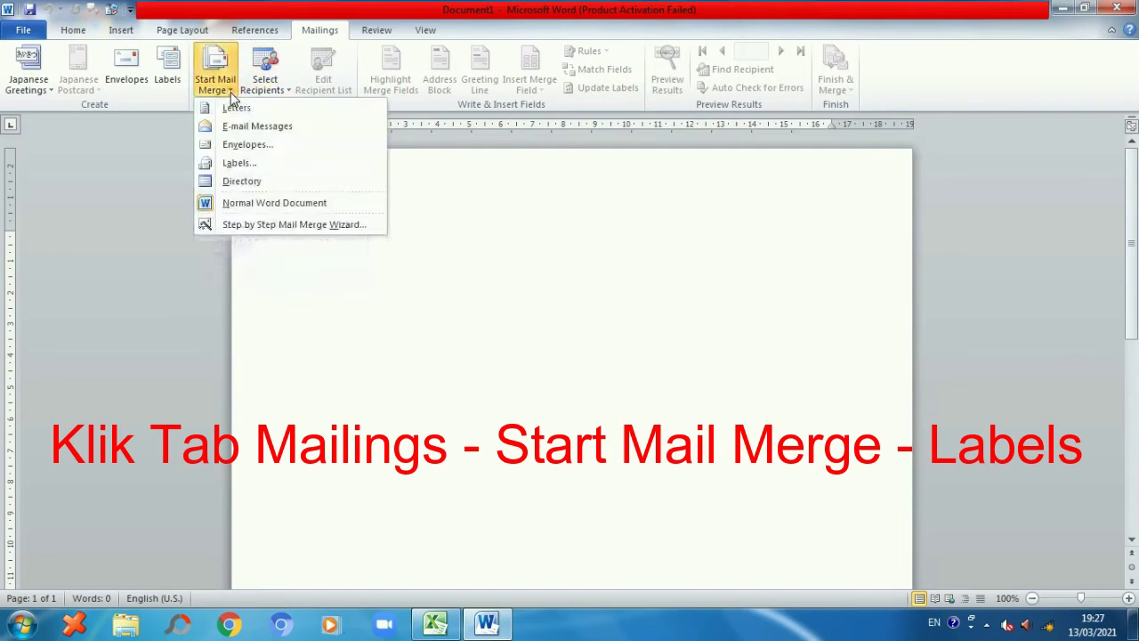
{"action": "left_click", "coordinate": [298, 172]}
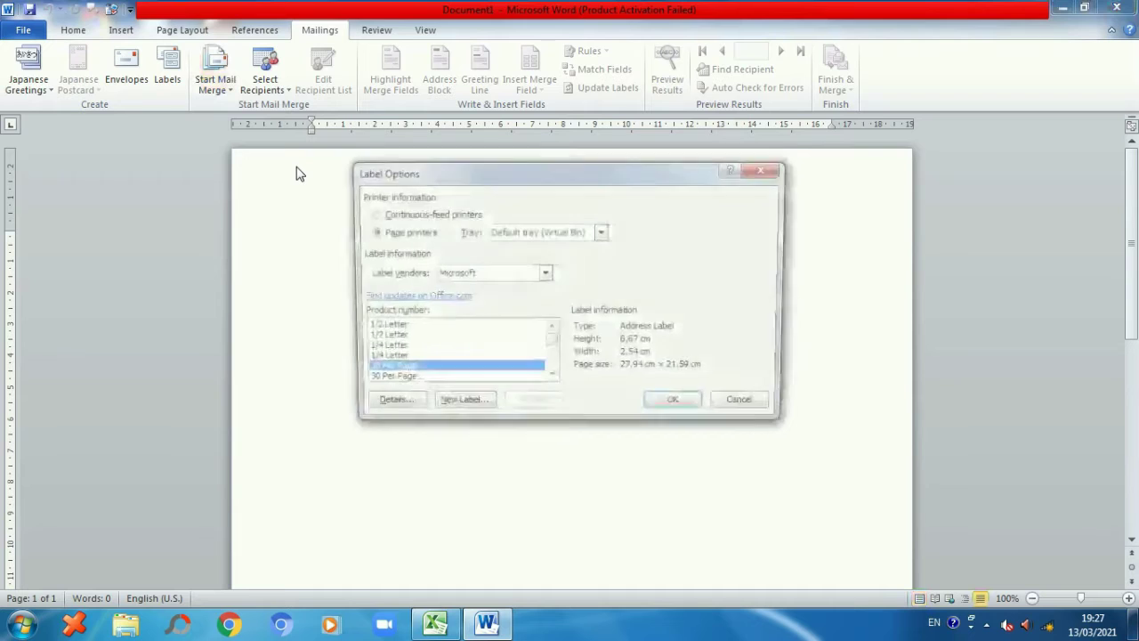
{"action": "left_click", "coordinate": [486, 409]}
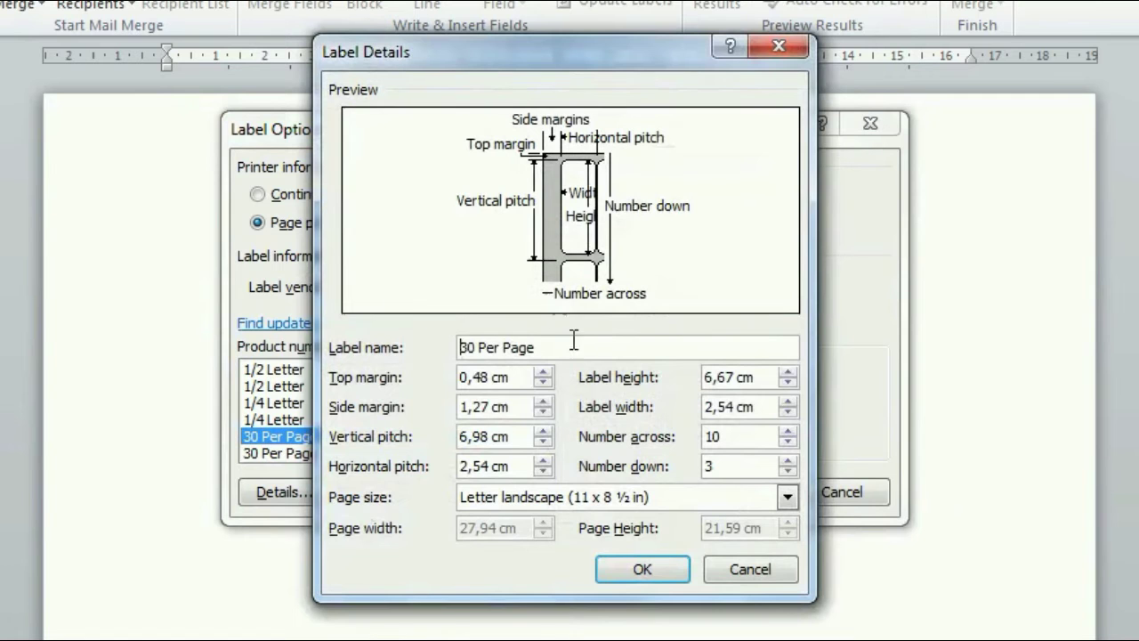
Name the label Label 103 with 0,7 cm top margin, 3,44 cm vertical and 6,71 cm horizontal pitch
{"action": "triple_click", "coordinate": [569, 309]}
{"action": "type", "text": "Lbel"}
{"action": "type", "text": "a"}
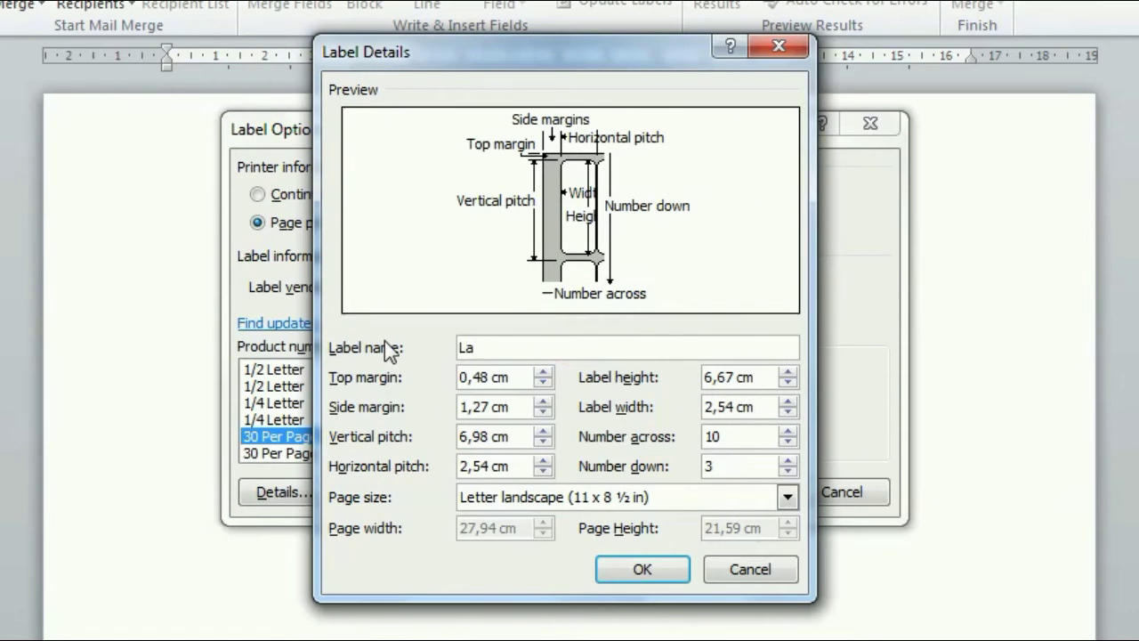
{"action": "type", "text": "3"}
{"action": "key", "text": "Tab"}
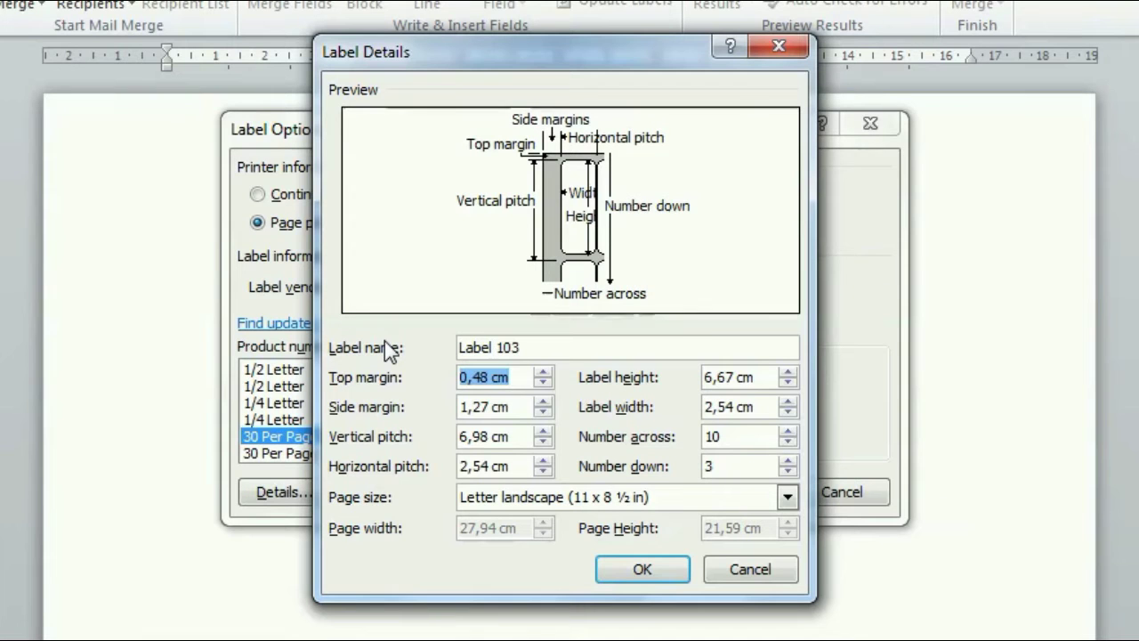
{"action": "type", "text": "0,7cm"}
{"action": "key", "text": "Tab"}
{"action": "type", "text": "0,7cm"}
{"action": "key", "text": "Tab"}
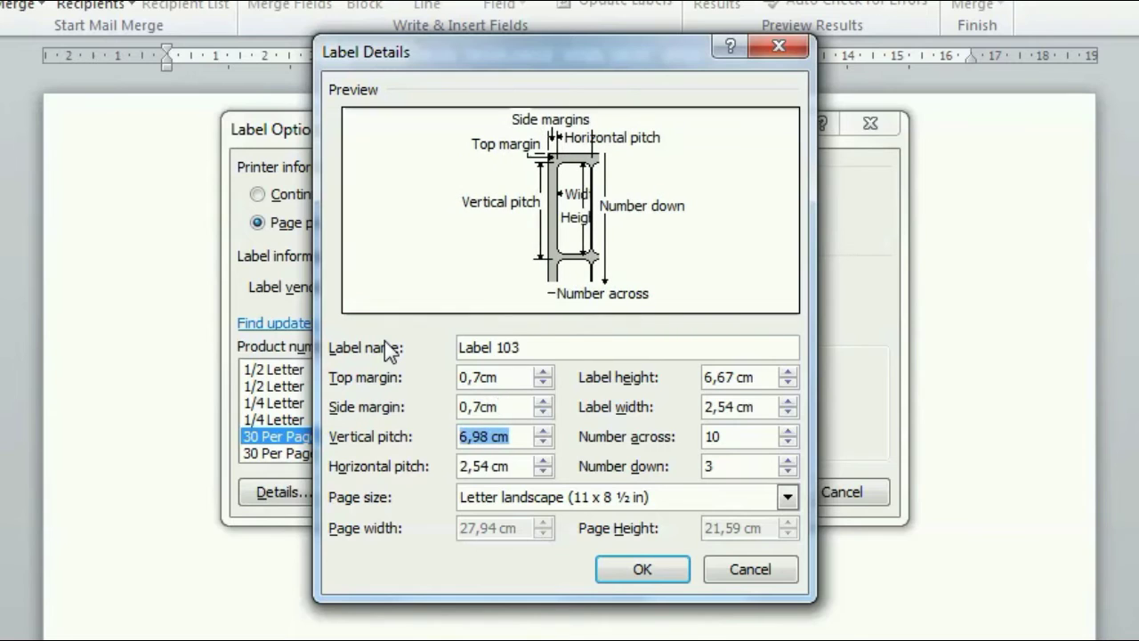
{"action": "type", "text": "3,44cm"}
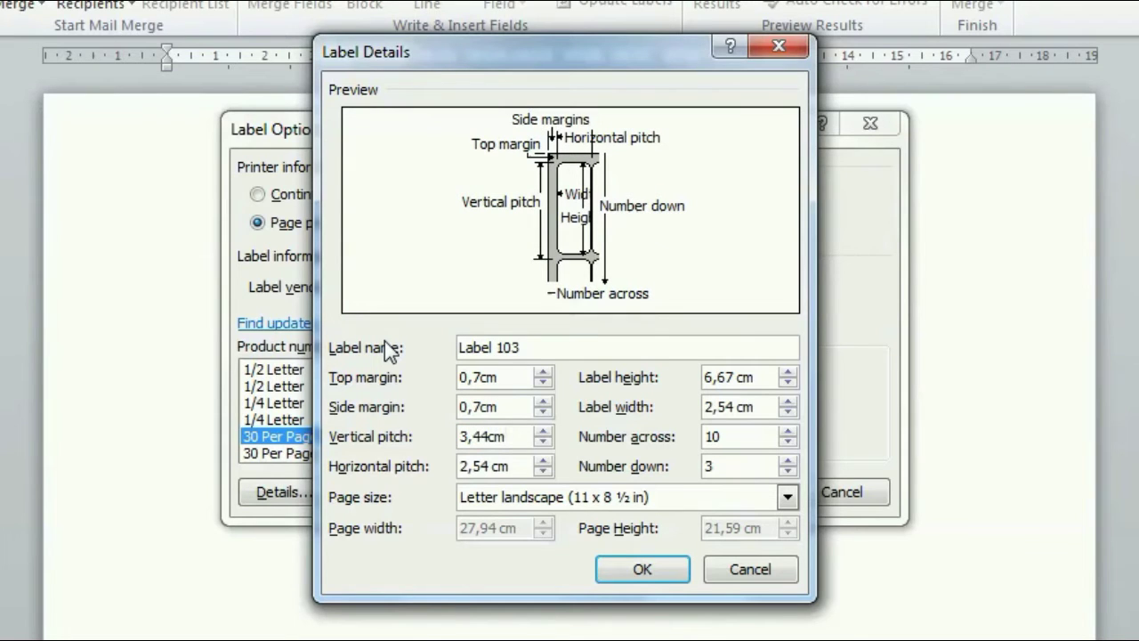
{"action": "key", "text": "Tab"}
{"action": "type", "text": "6,71cm"}
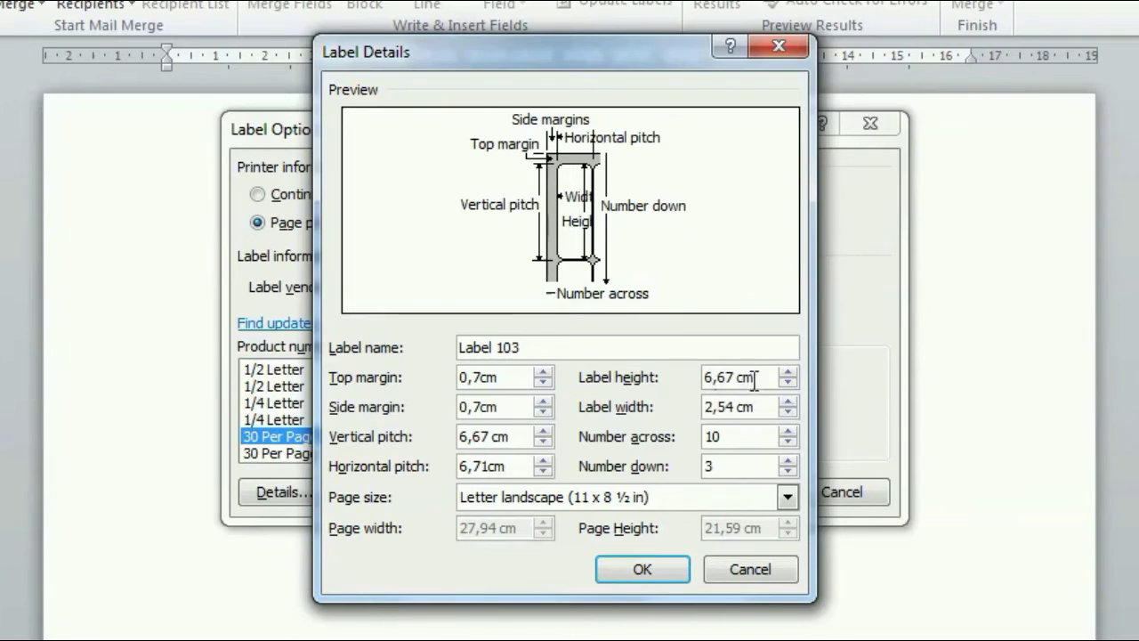
Set label size 3,2 × 6,4 cm, 3 across, 4 down on Letter landscape, and confirm
{"action": "left_click_drag", "start_coordinate": [757, 376], "coordinate": [701, 376]}
{"action": "type", "text": "3,2cm6"}
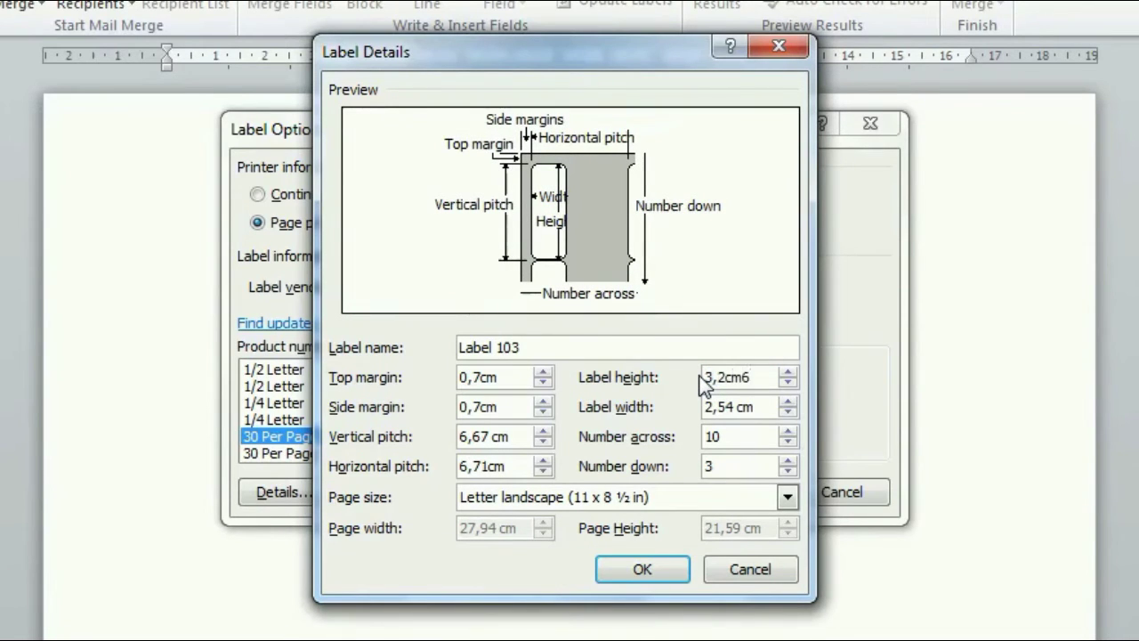
{"action": "key", "text": "BackSpace"}
{"action": "key", "text": "BackSpace"}
{"action": "key", "text": "BackSpace"}
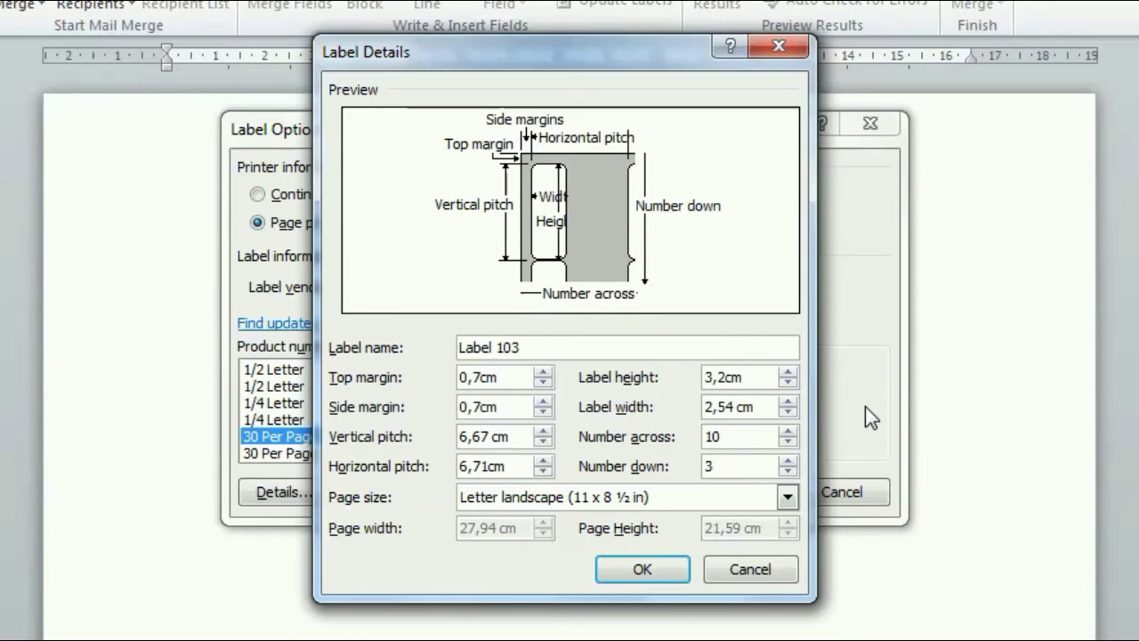
{"action": "key", "text": "Tab"}
{"action": "type", "text": "6,4cm"}
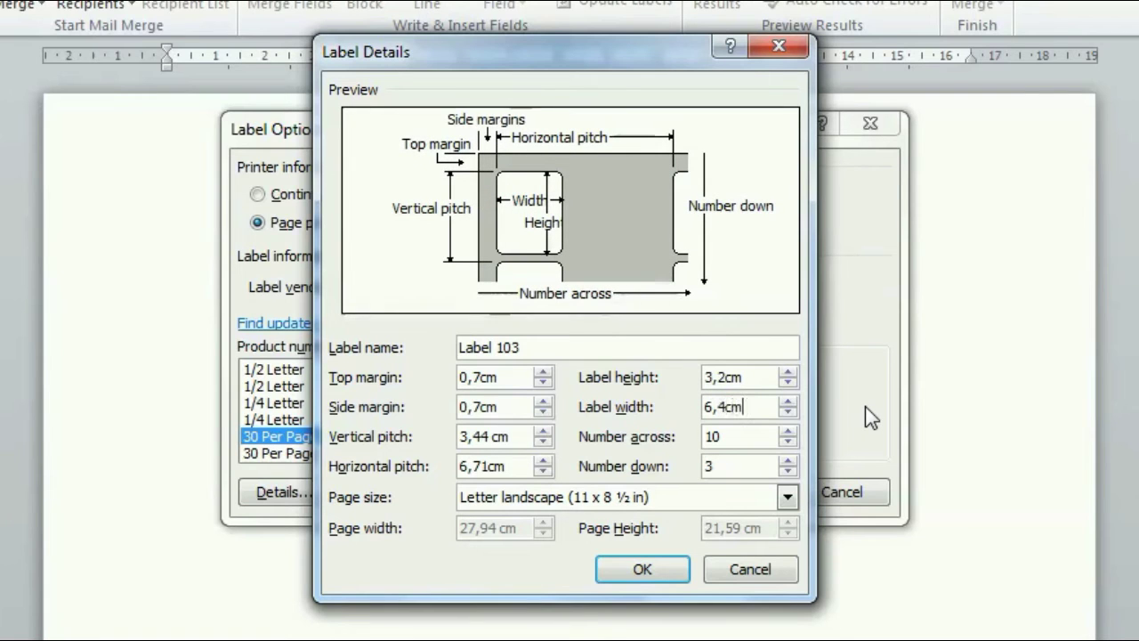
{"action": "key", "text": "Tab"}
{"action": "type", "text": "3"}
{"action": "key", "text": "Tab"}
{"action": "type", "text": "4"}
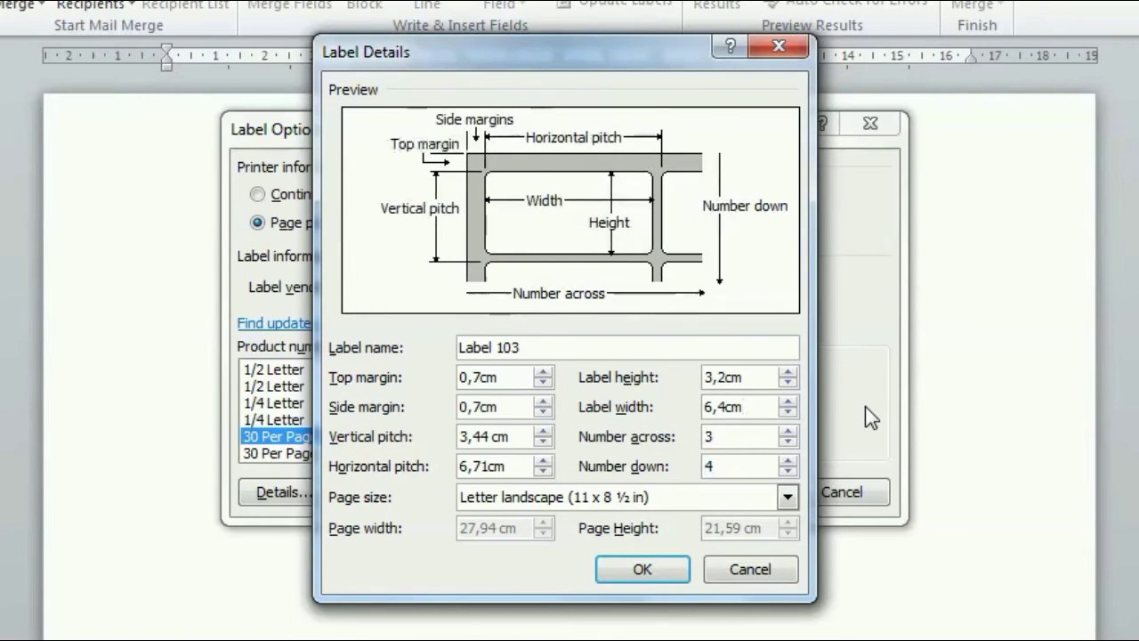
{"action": "left_click", "coordinate": [659, 497]}
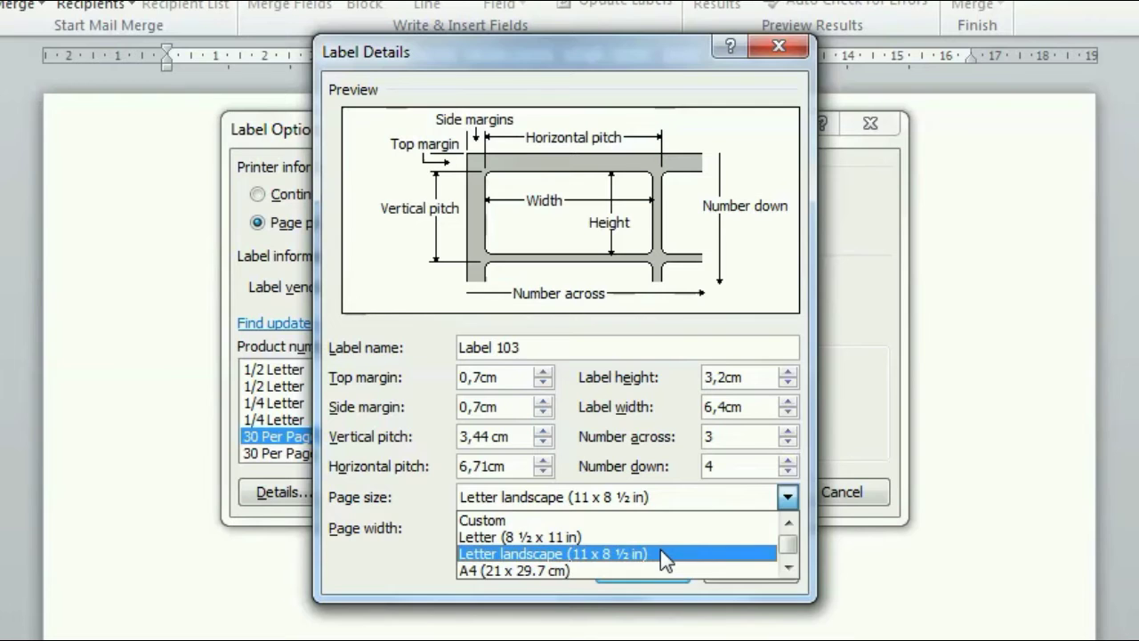
{"action": "left_click", "coordinate": [660, 551]}
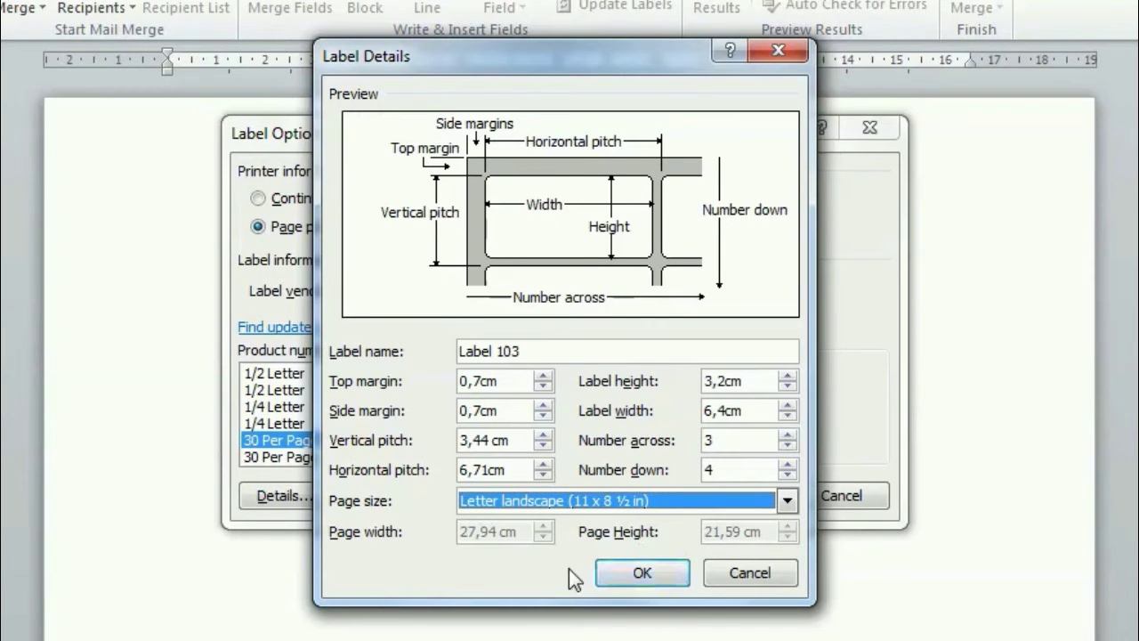
{"action": "left_click", "coordinate": [667, 580]}
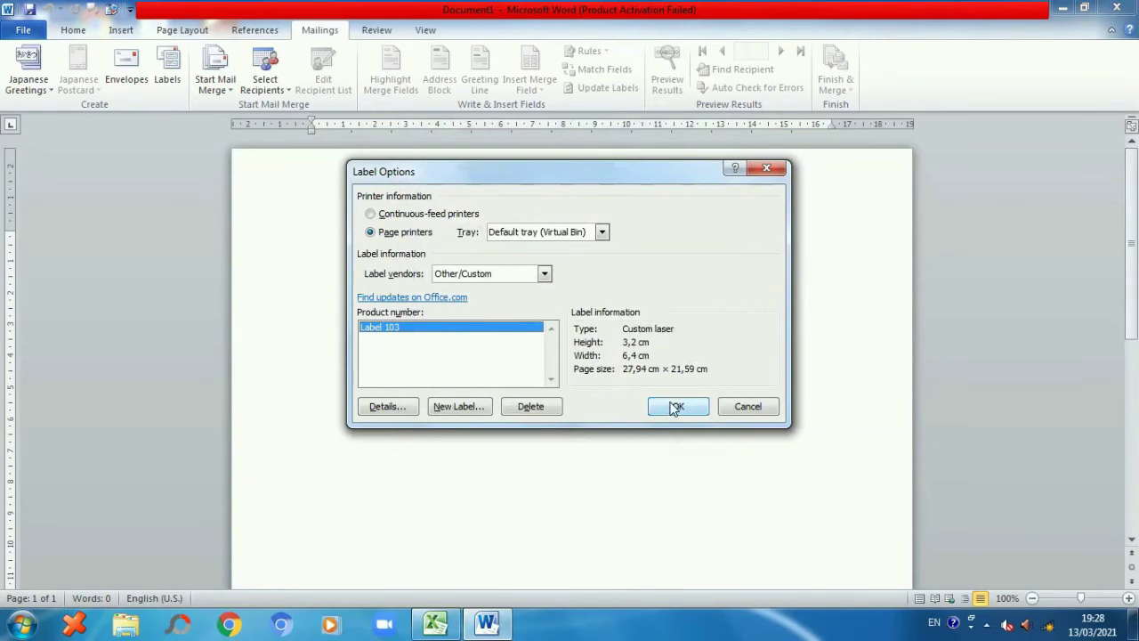
{"action": "left_click", "coordinate": [675, 408]}
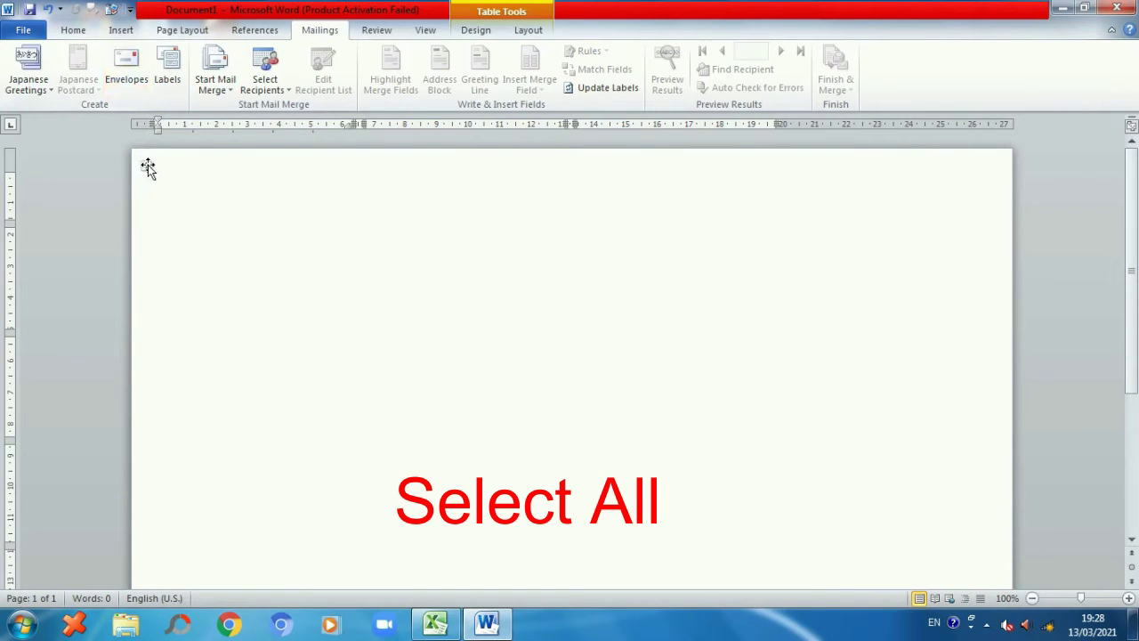
Apply All Borders to the entire 3 × 4 label table
{"action": "left_click", "coordinate": [146, 166]}
{"action": "left_click", "coordinate": [74, 31]}
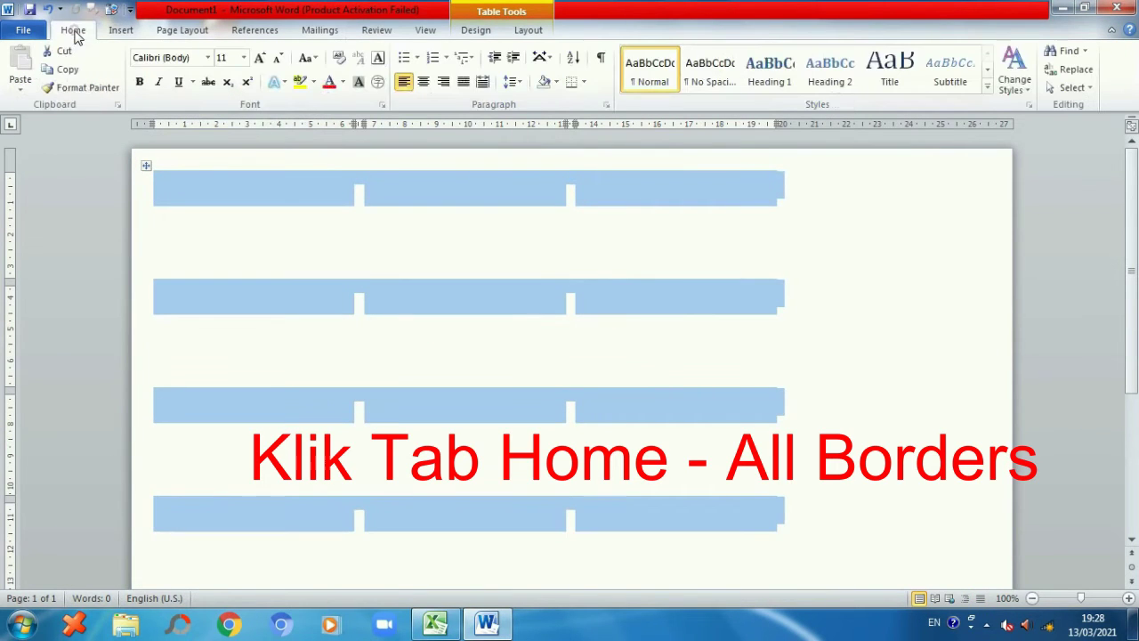
{"action": "left_click", "coordinate": [585, 84]}
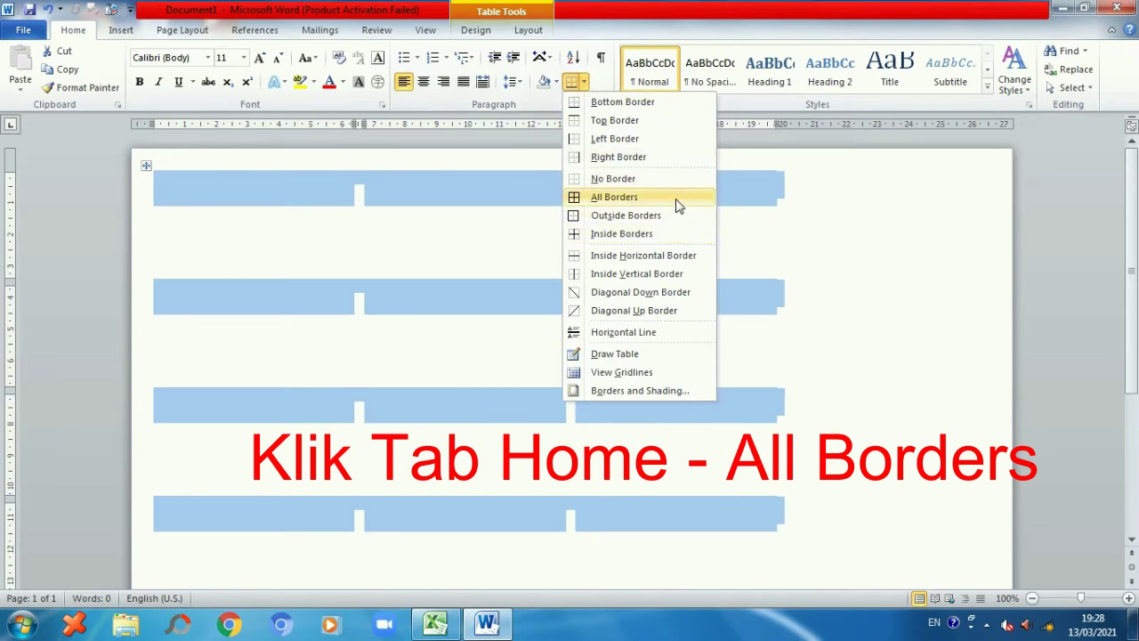
{"action": "left_click", "coordinate": [675, 205]}
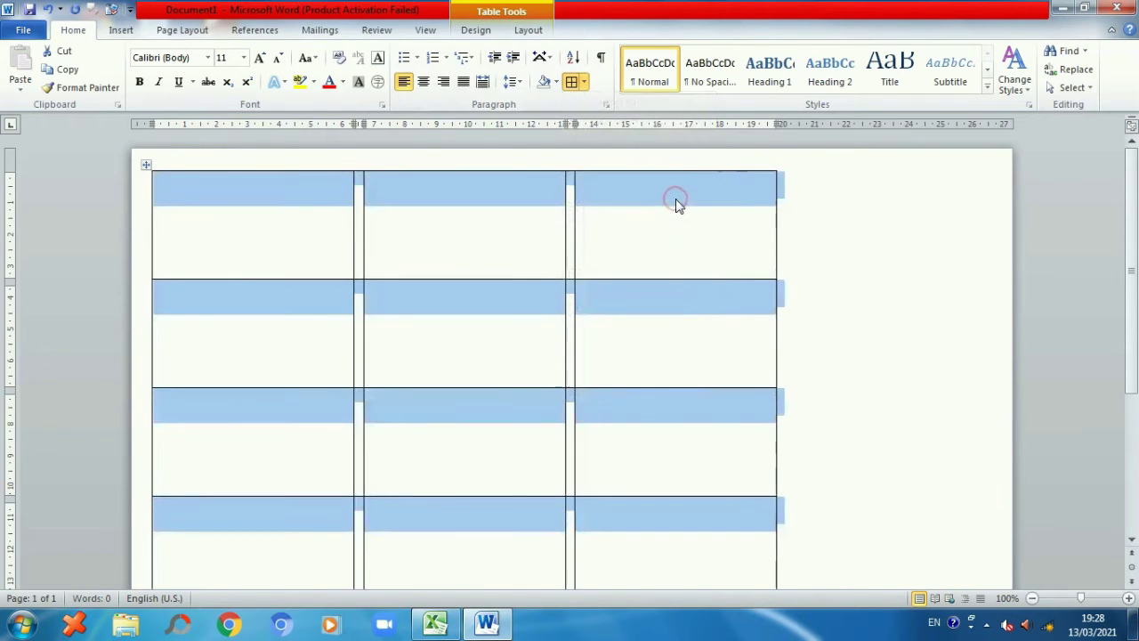
{"action": "left_click", "coordinate": [857, 226]}
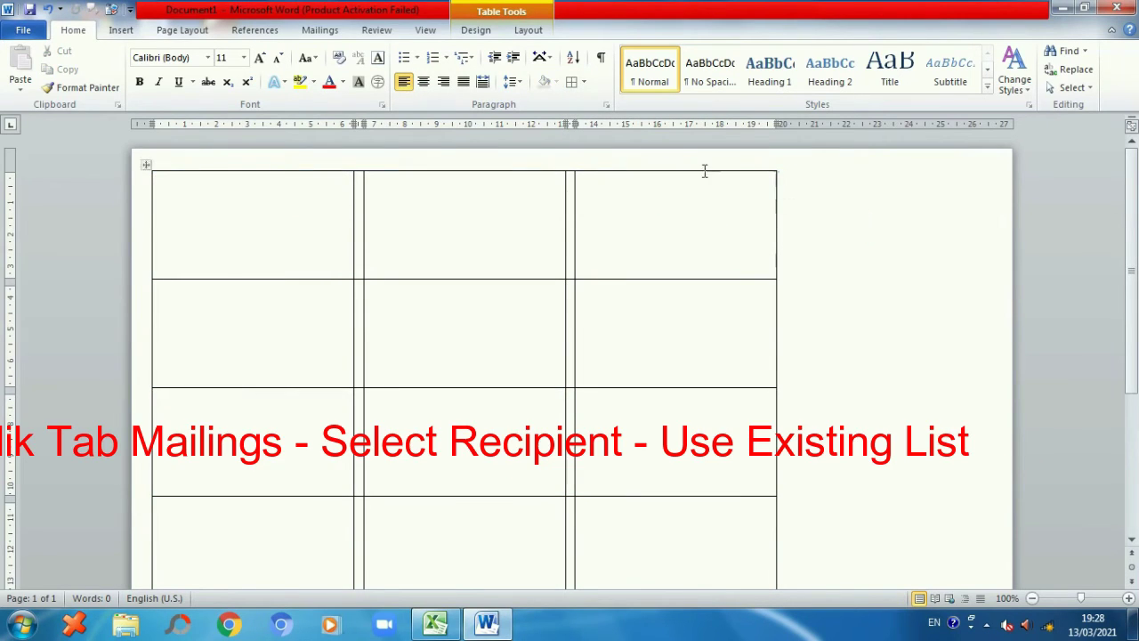
Use the existing DataTamu workbook in D:\YOUTUBE as the recipient list, confirming Sheet1$
{"action": "left_click", "coordinate": [320, 30]}
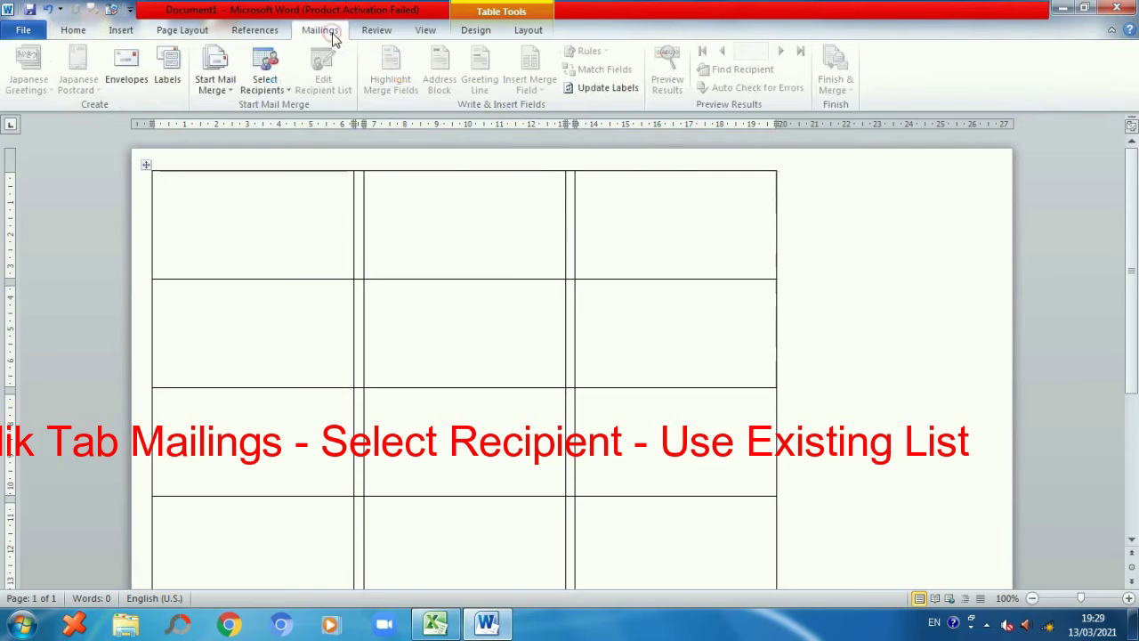
{"action": "left_click", "coordinate": [286, 89]}
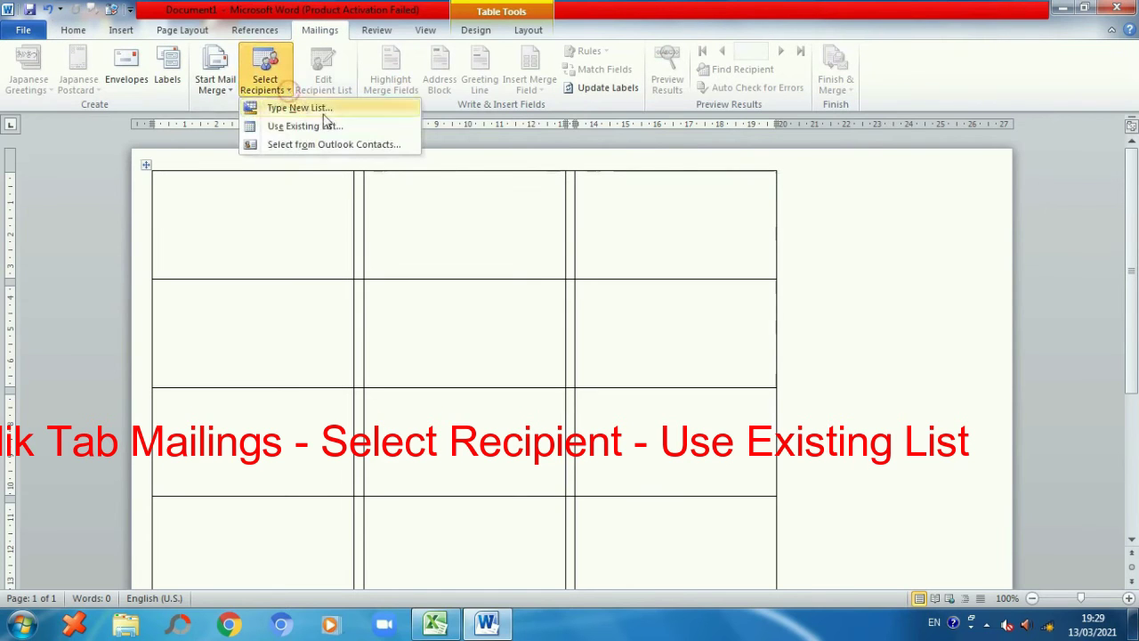
{"action": "left_click", "coordinate": [355, 126]}
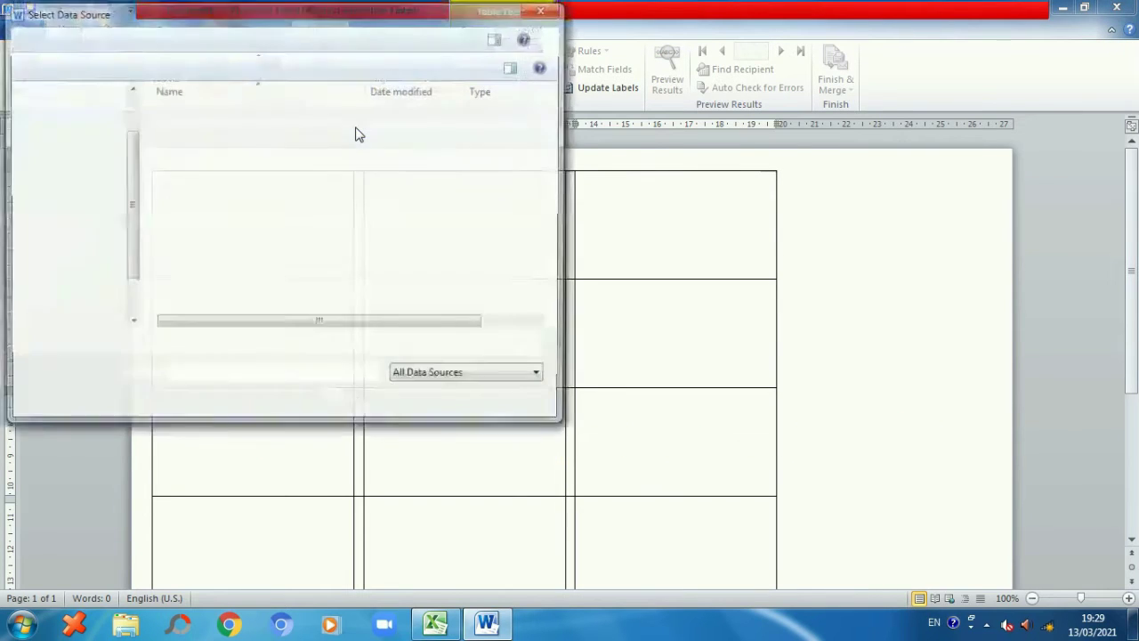
{"action": "left_click", "coordinate": [103, 299]}
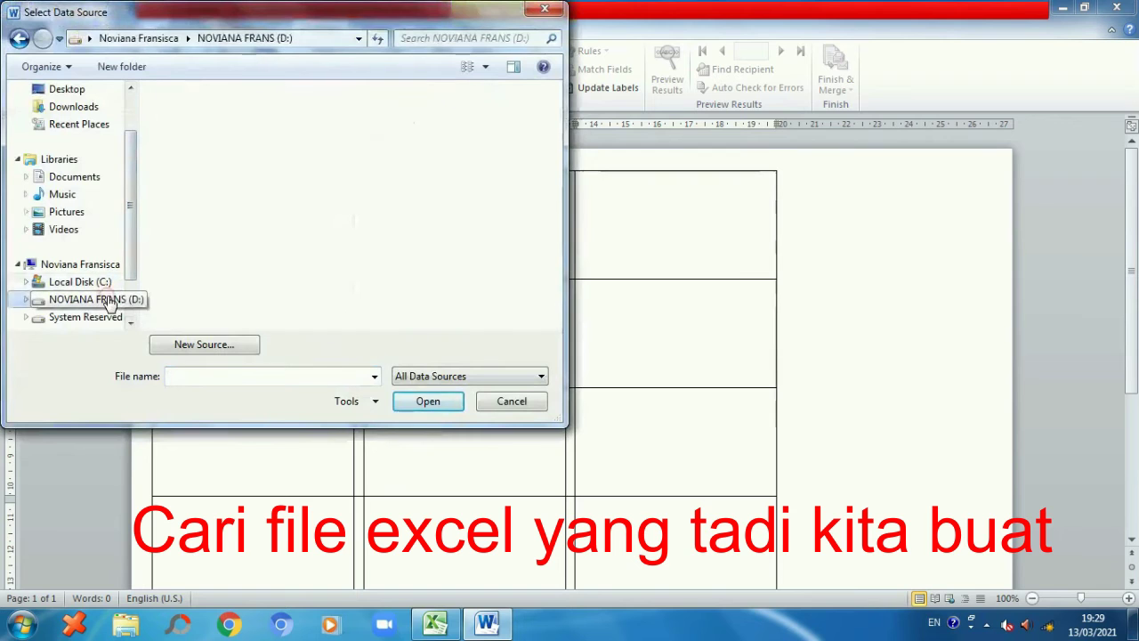
{"action": "scroll", "coordinate": [246, 249], "scroll_direction": "down", "scroll_amount": 5}
{"action": "double_click", "coordinate": [183, 124]}
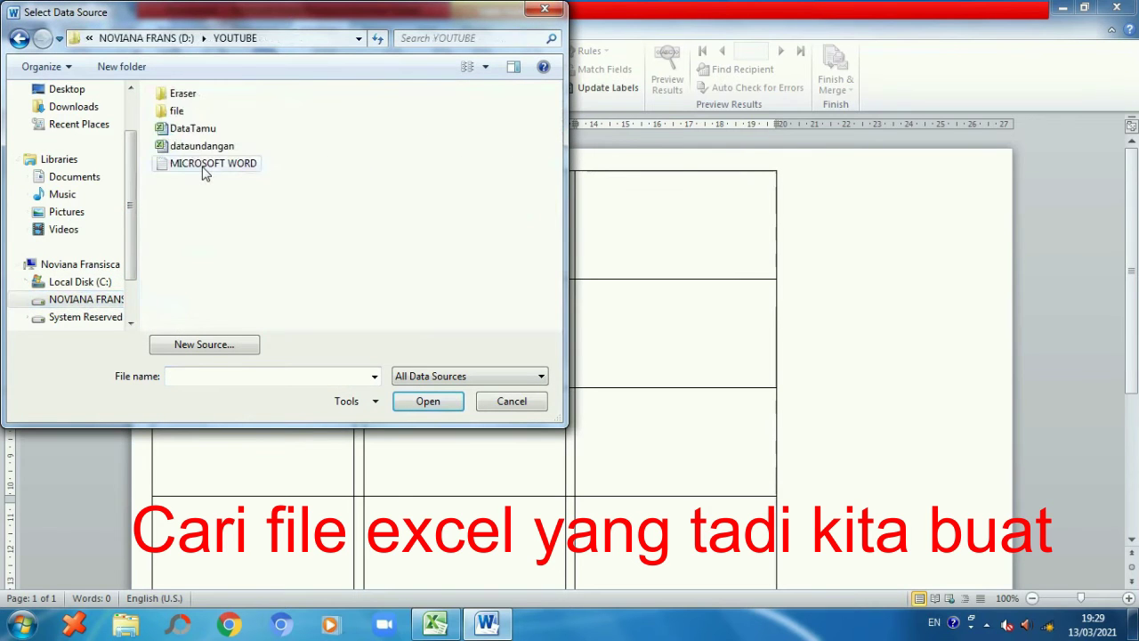
{"action": "double_click", "coordinate": [203, 133]}
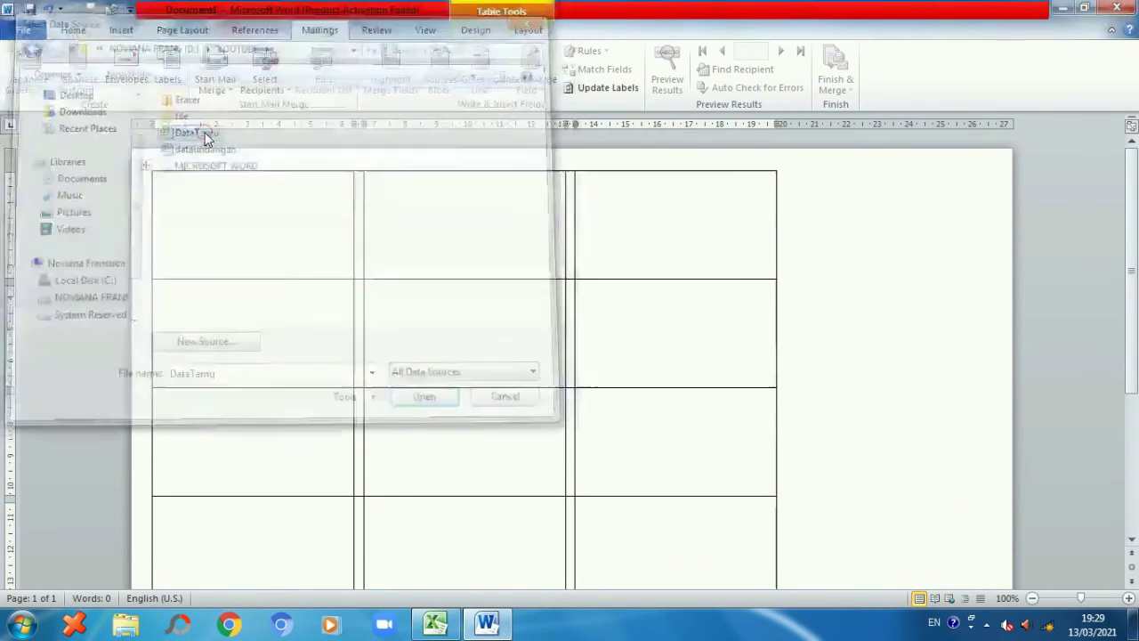
{"action": "left_click", "coordinate": [663, 370]}
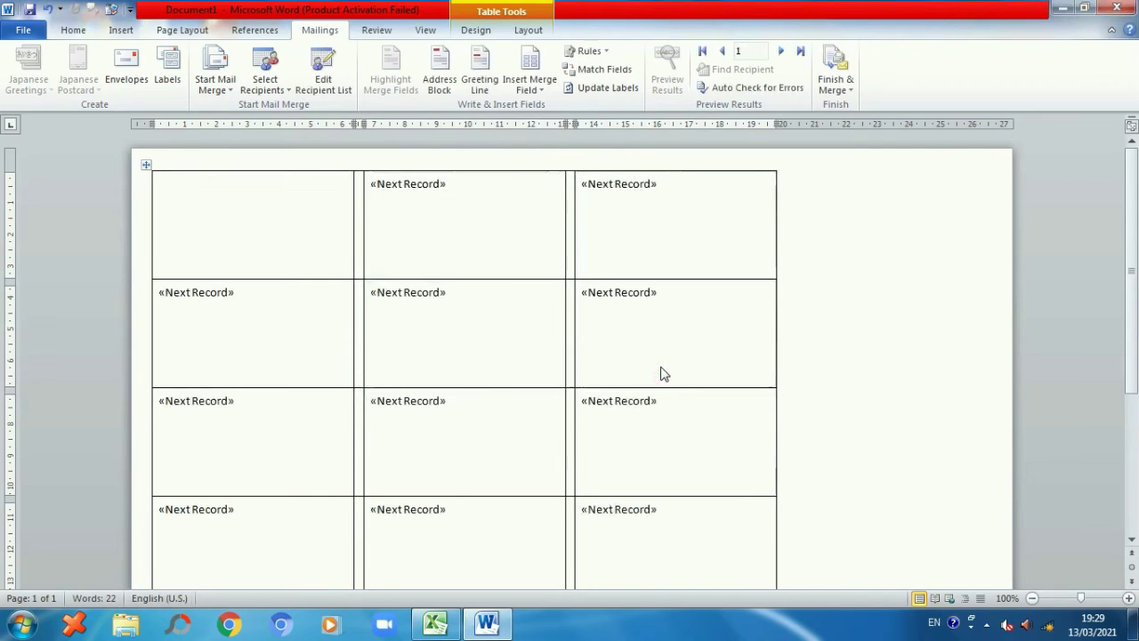
Stack the «NAMA_», «DI» and «TEMPAT» merge fields on three lines in the top-left label
{"action": "left_click", "coordinate": [280, 200]}
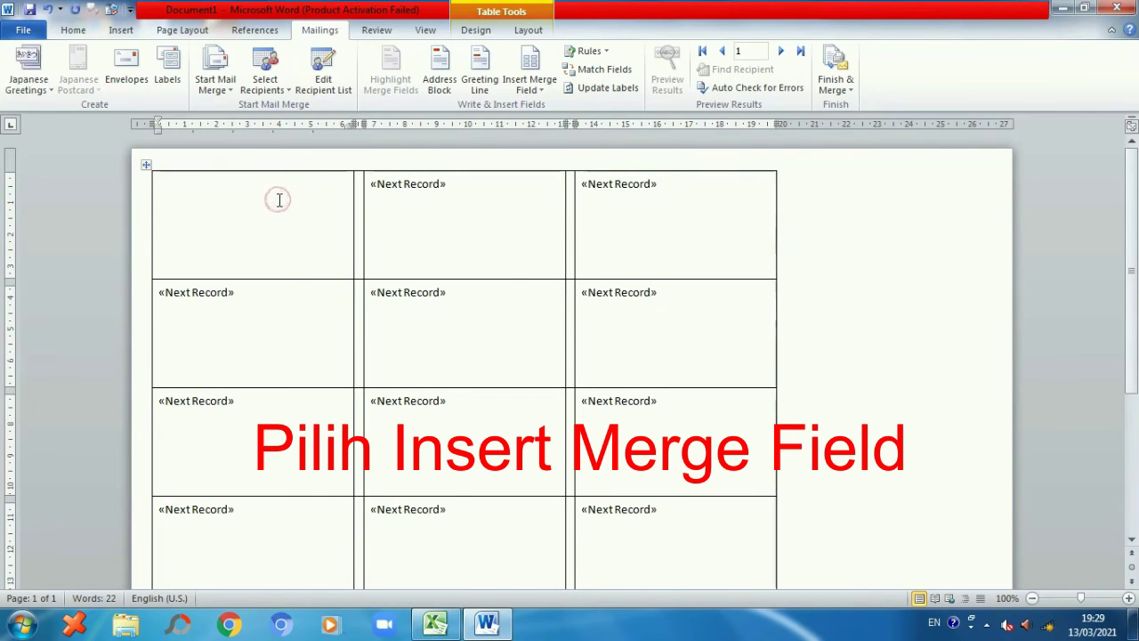
{"action": "left_click", "coordinate": [542, 91]}
{"action": "left_click", "coordinate": [544, 105]}
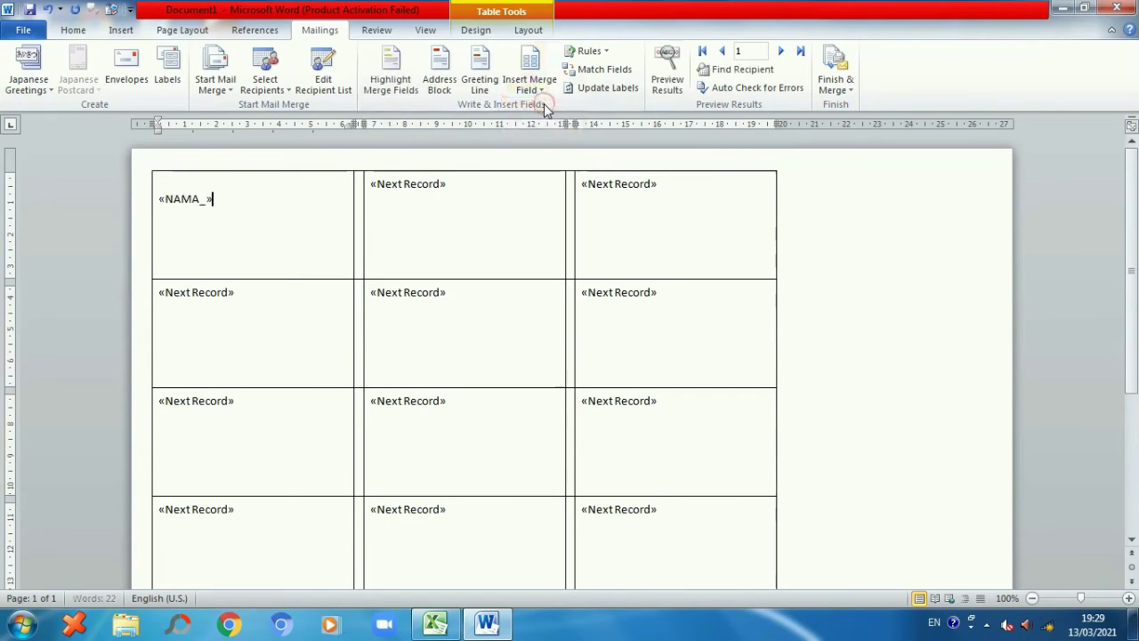
{"action": "key", "text": "Return"}
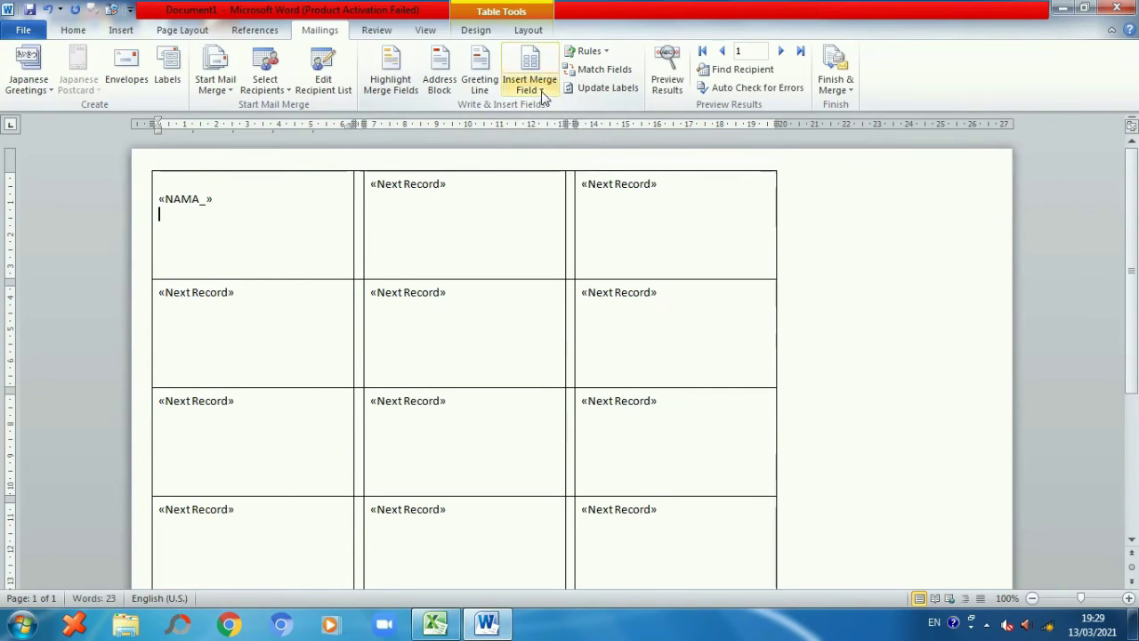
{"action": "left_click", "coordinate": [542, 92]}
{"action": "left_click", "coordinate": [549, 125]}
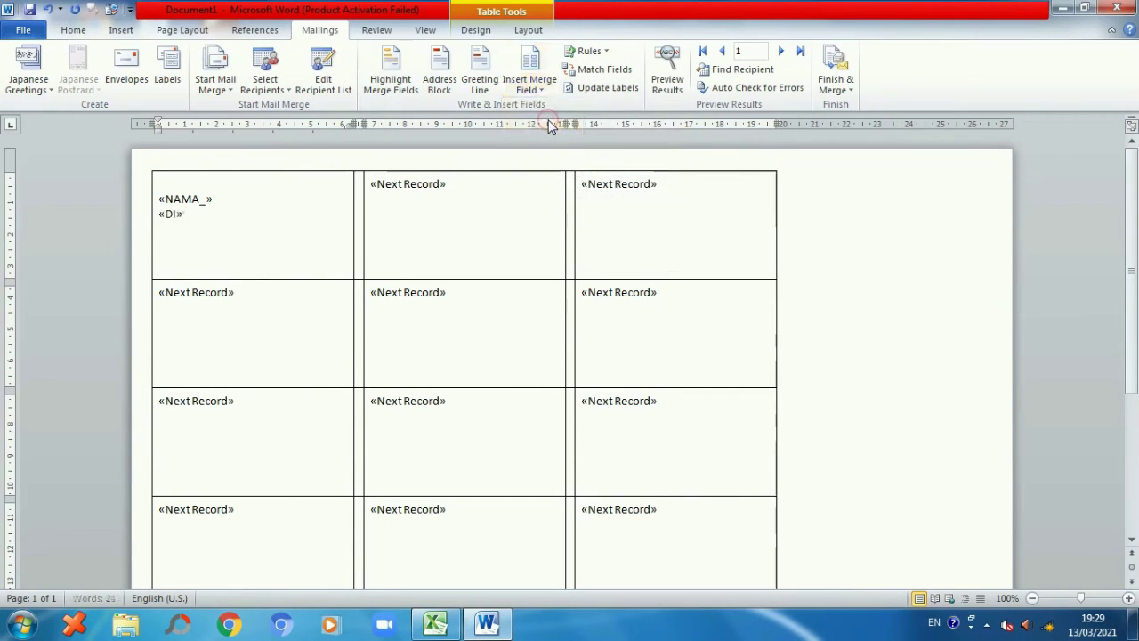
{"action": "left_click", "coordinate": [539, 92]}
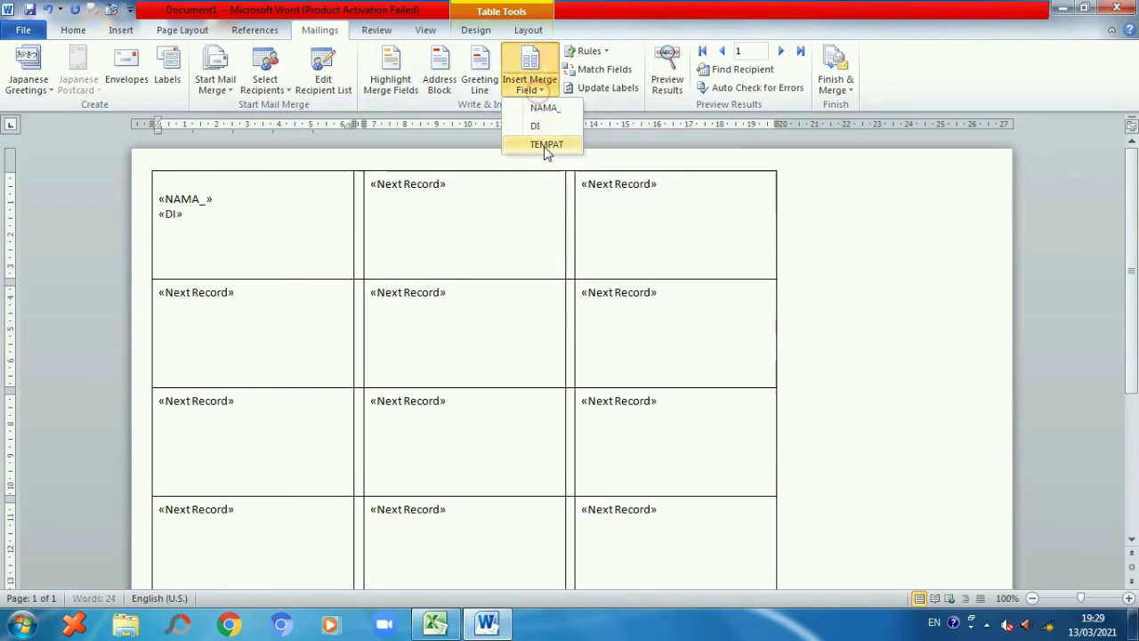
{"action": "left_click", "coordinate": [544, 145]}
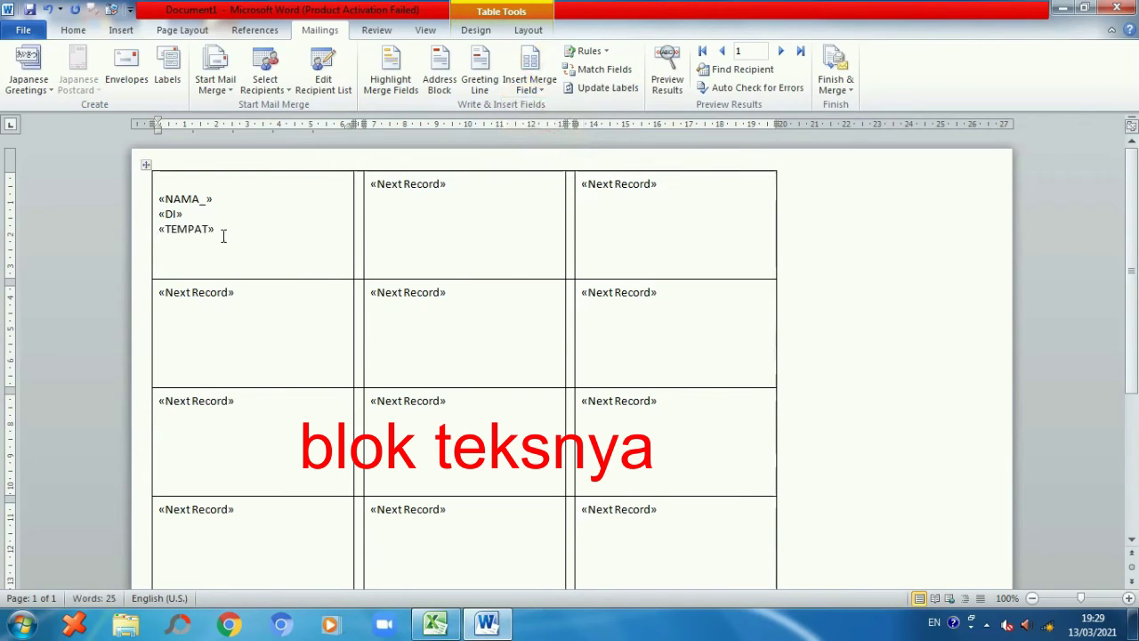
Format the first label's three merge fields as Arial Black, size 12, centred in the cell
{"action": "left_click_drag", "start_coordinate": [216, 232], "coordinate": [159, 197]}
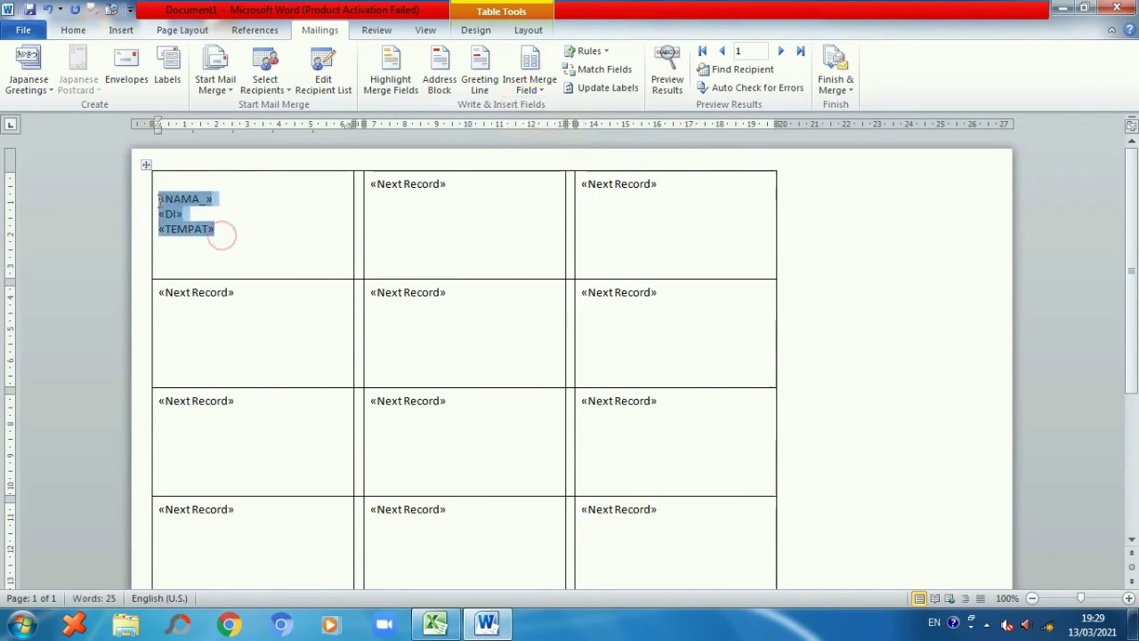
{"action": "left_click", "coordinate": [74, 30]}
{"action": "left_click", "coordinate": [166, 57]}
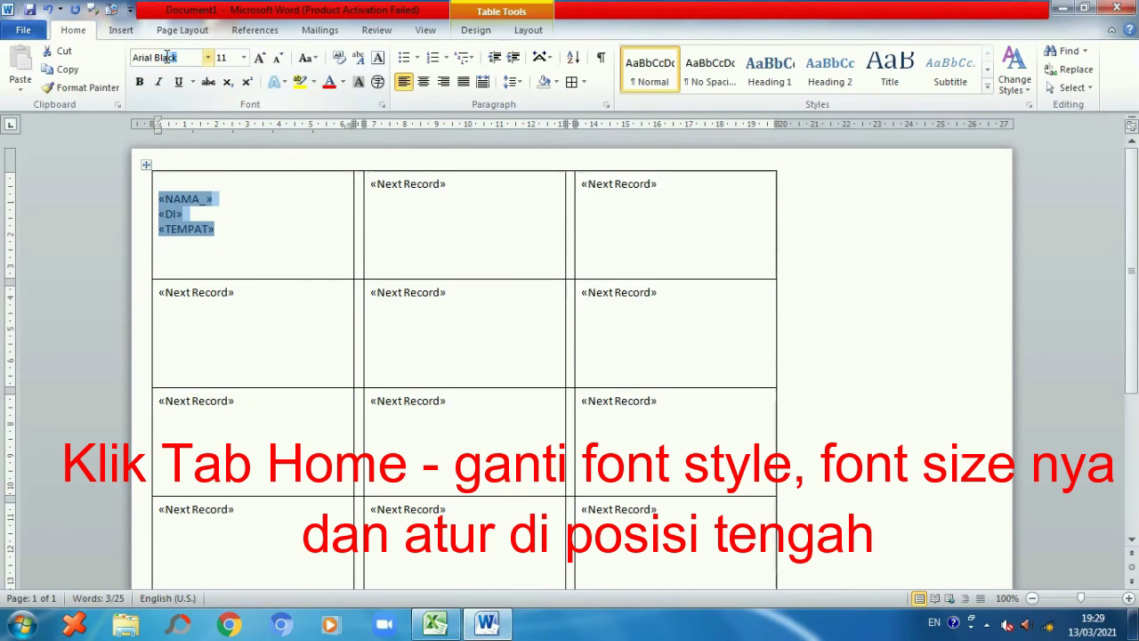
{"action": "key", "text": "Return"}
{"action": "left_click", "coordinate": [229, 58]}
{"action": "type", "text": "12"}
{"action": "key", "text": "Return"}
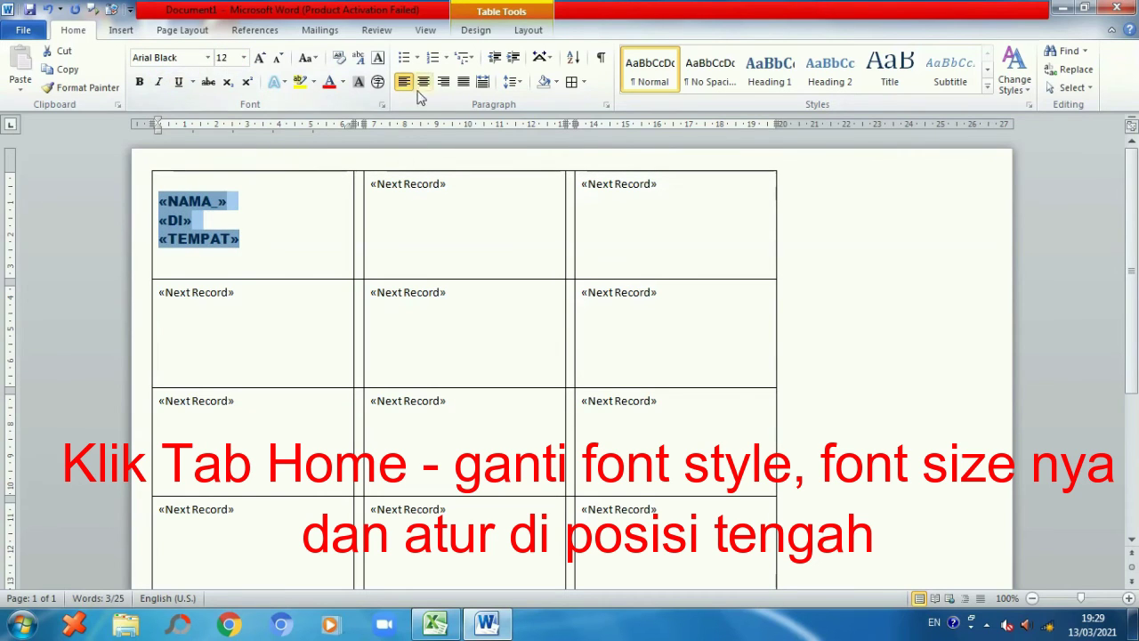
{"action": "left_click", "coordinate": [425, 83]}
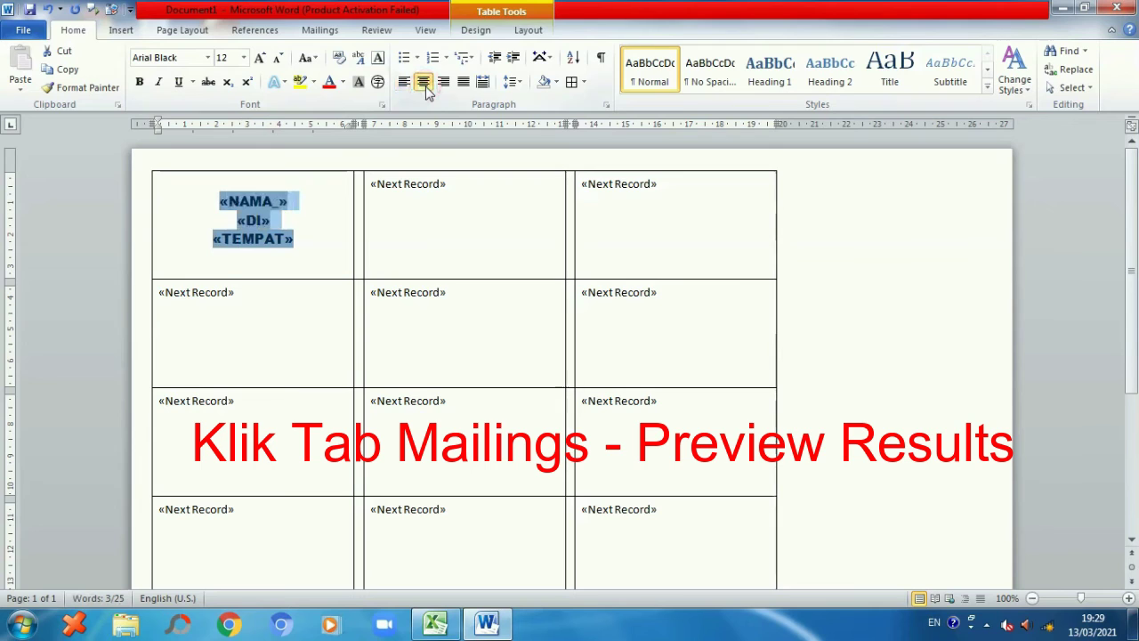
Preview real guest data and update all twelve labels to match the first label's layout
{"action": "left_click", "coordinate": [322, 30]}
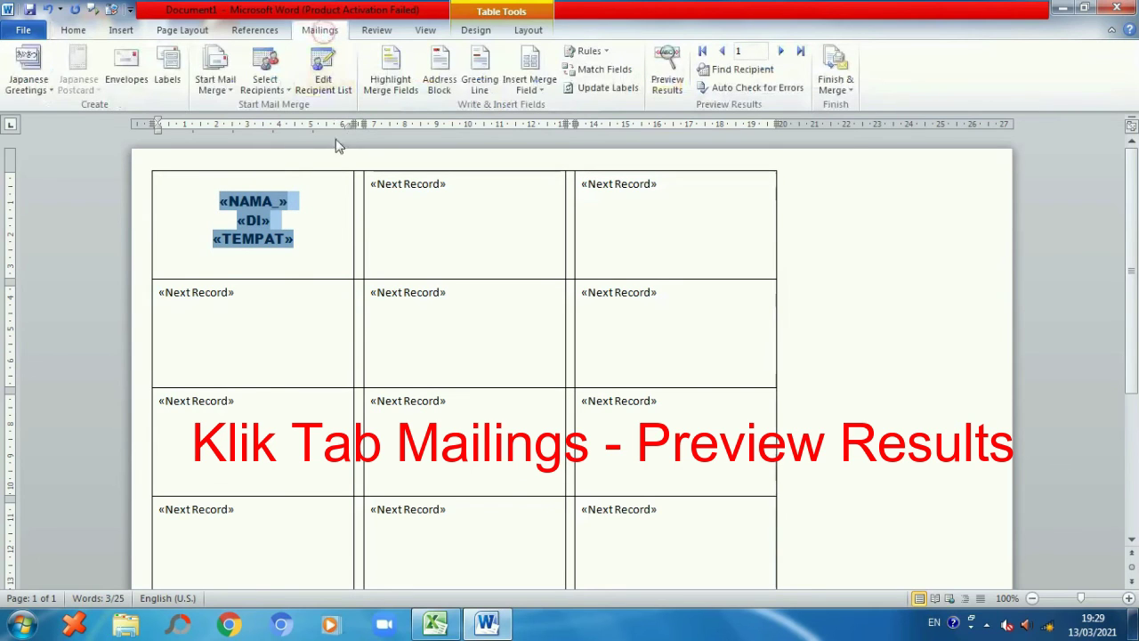
{"action": "left_click", "coordinate": [321, 238]}
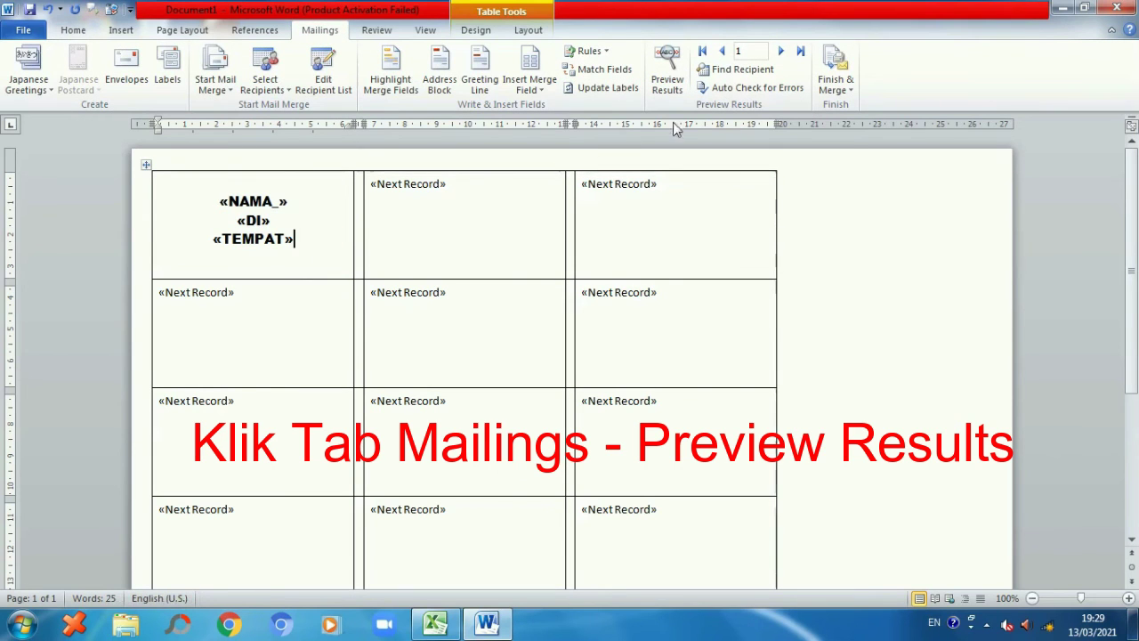
{"action": "left_click", "coordinate": [667, 76]}
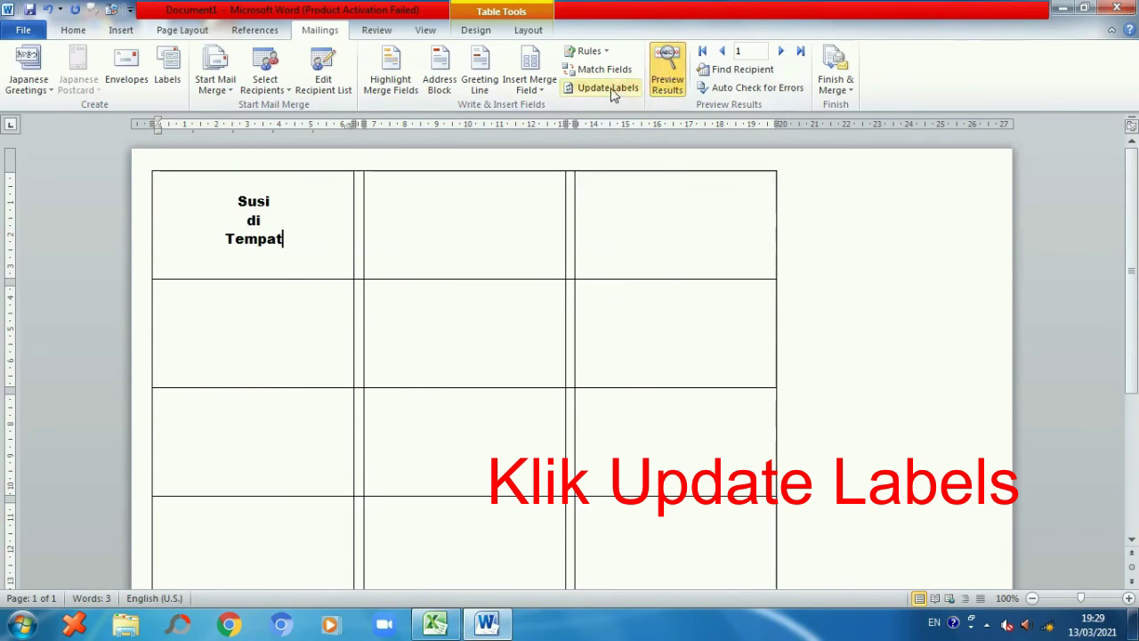
{"action": "left_click", "coordinate": [610, 89]}
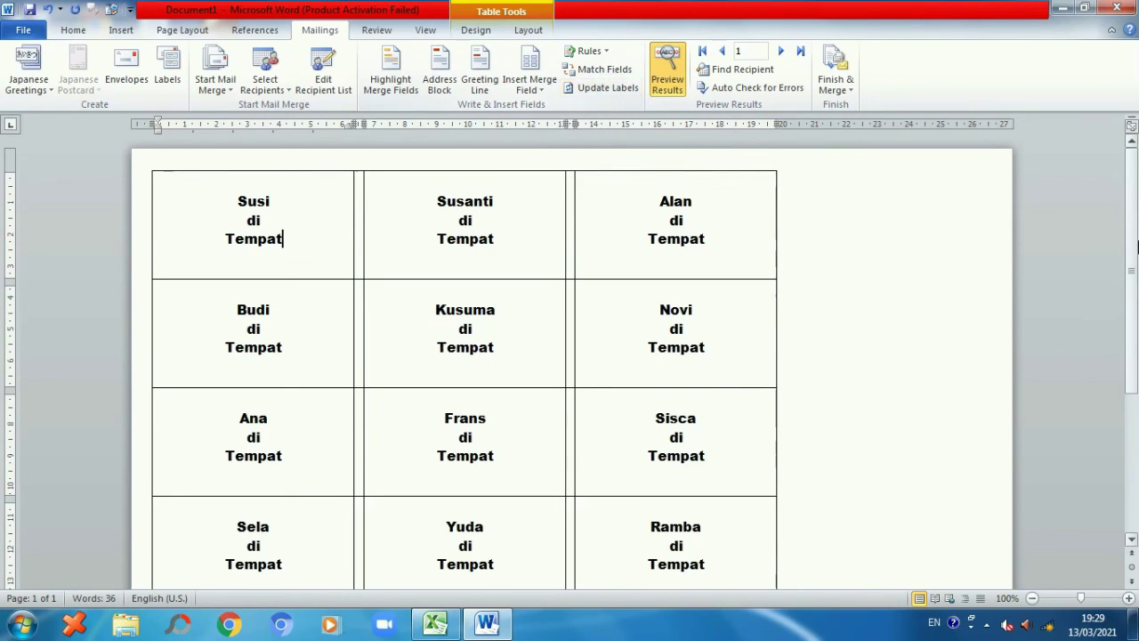
{"action": "left_click_drag", "start_coordinate": [1135, 253], "coordinate": [1134, 334]}
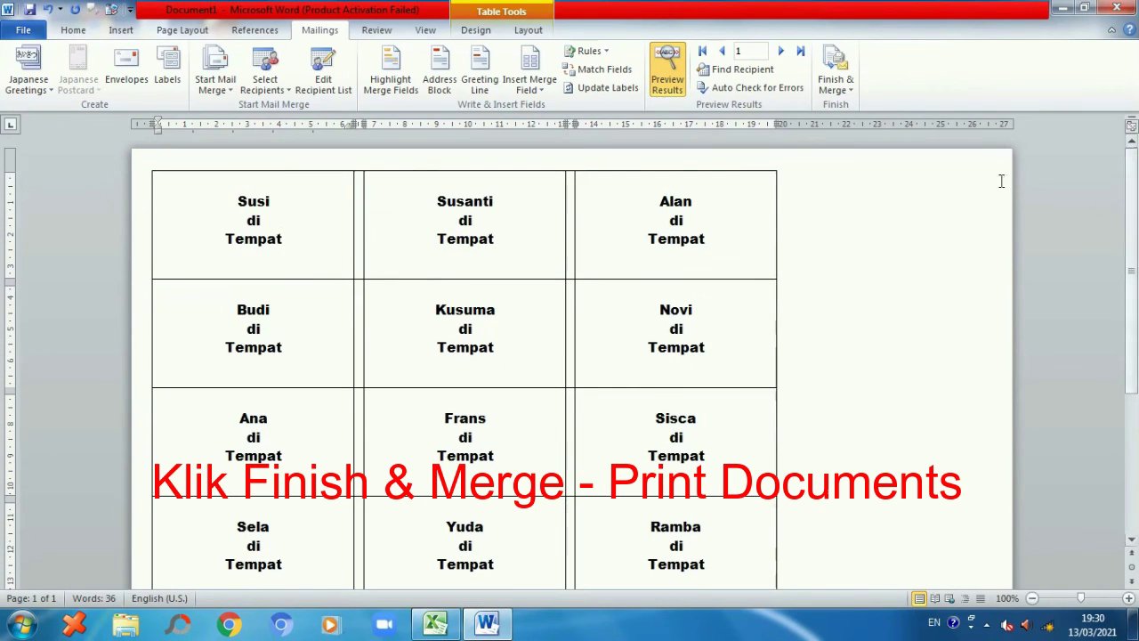
Finish the merge by printing all records to the Foxit Reader PDF Printer
{"action": "left_click", "coordinate": [840, 85]}
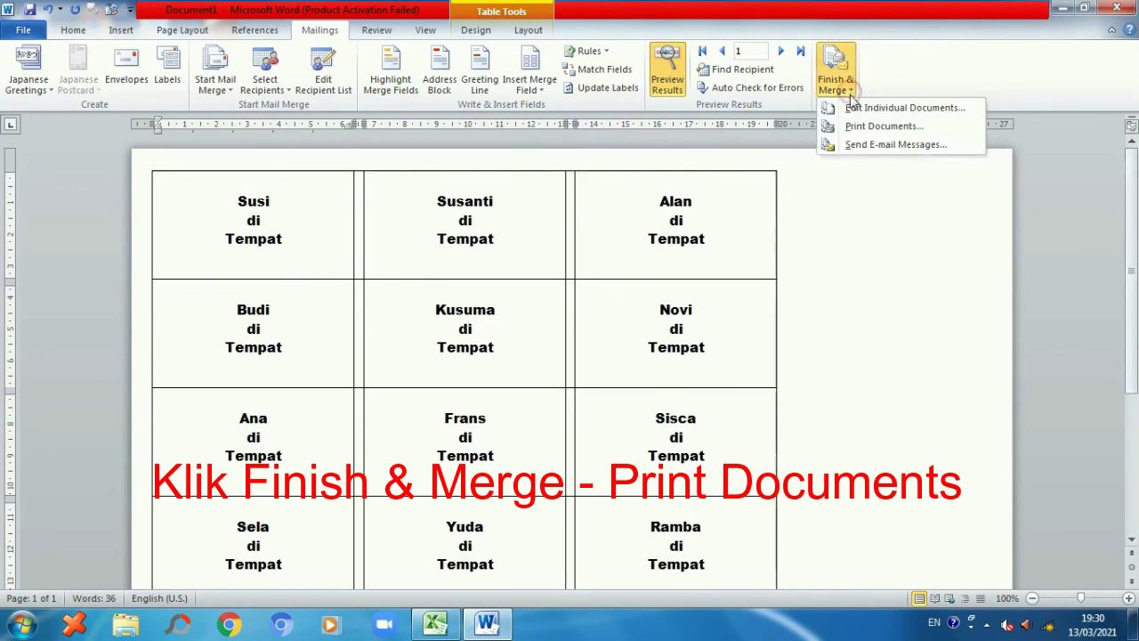
{"action": "left_click", "coordinate": [933, 129]}
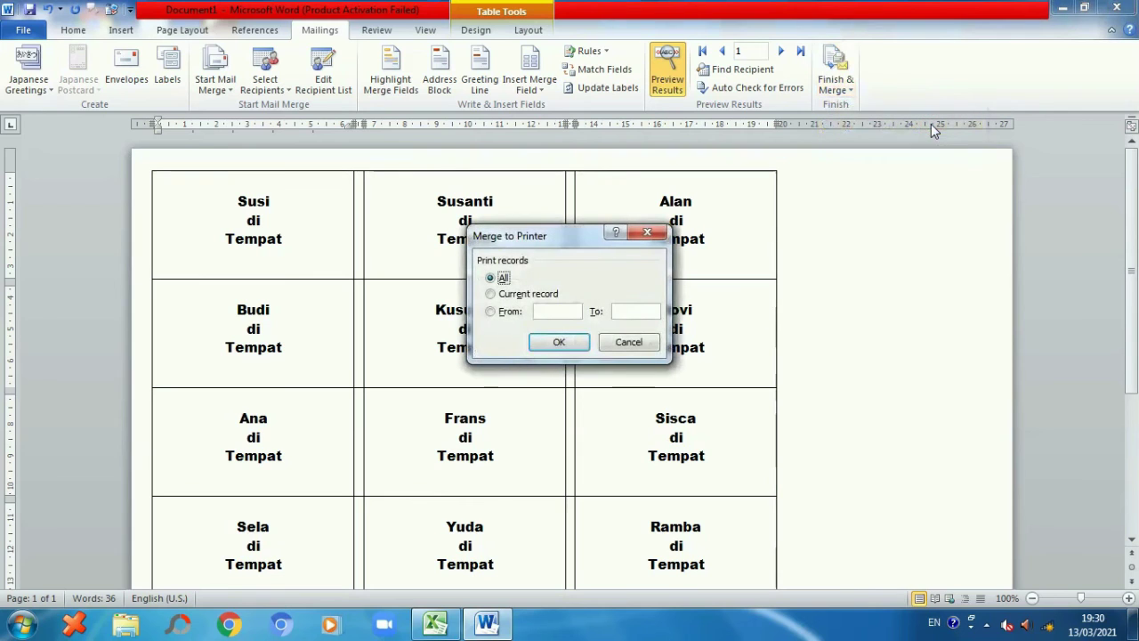
{"action": "left_click", "coordinate": [560, 342]}
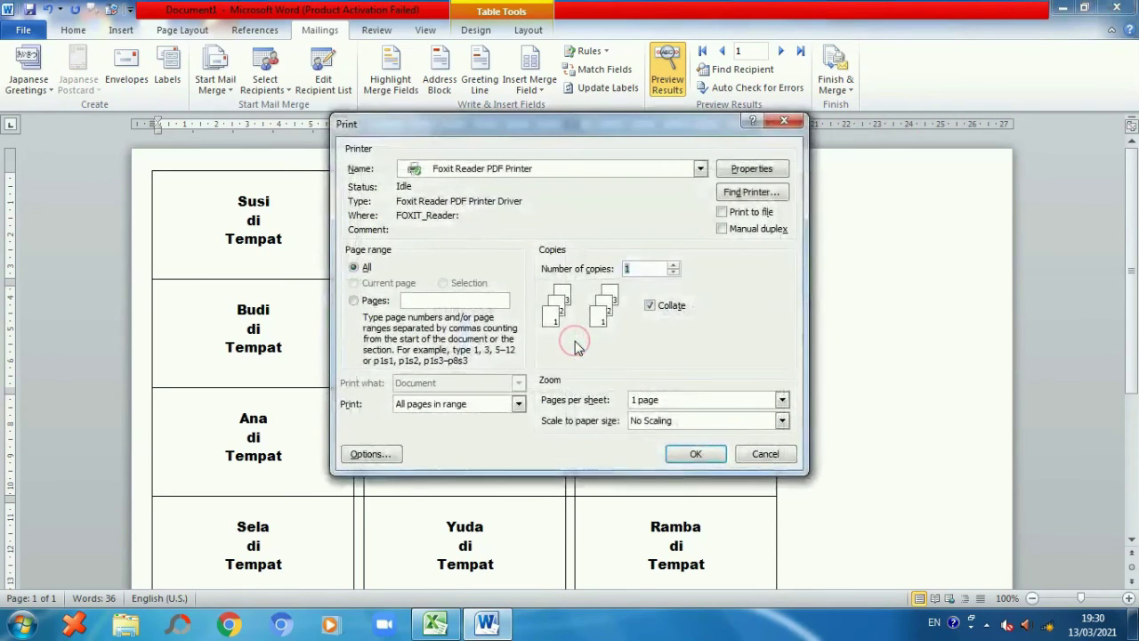
{"action": "left_click", "coordinate": [695, 456]}
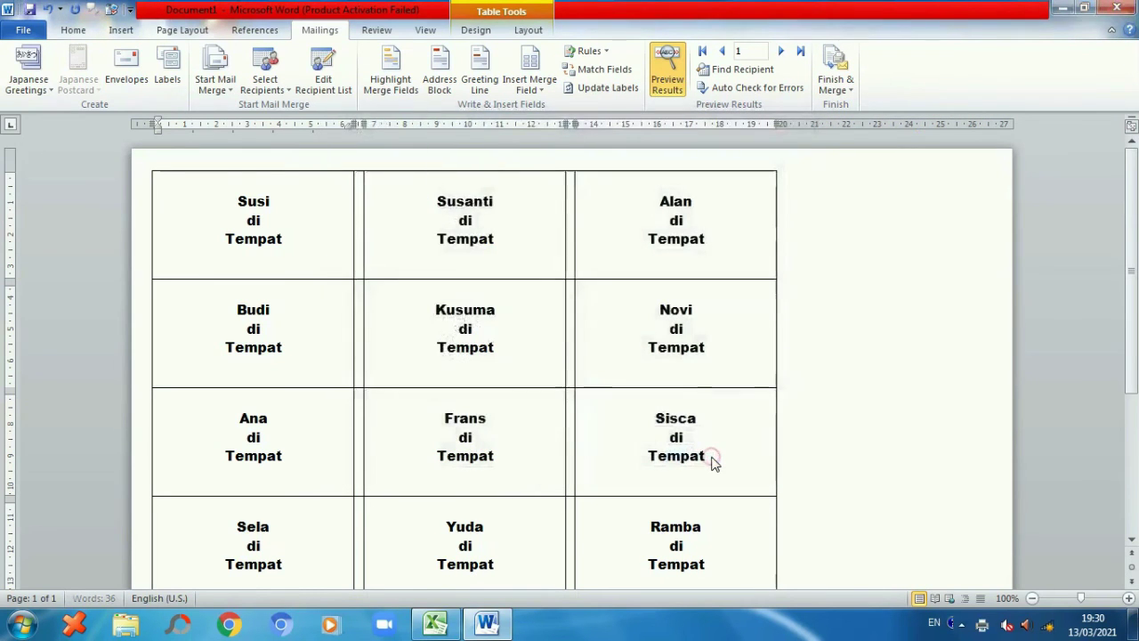
Save the output as Document1.pdf and zoom out until all twelve labels are visible
{"action": "left_click", "coordinate": [416, 373]}
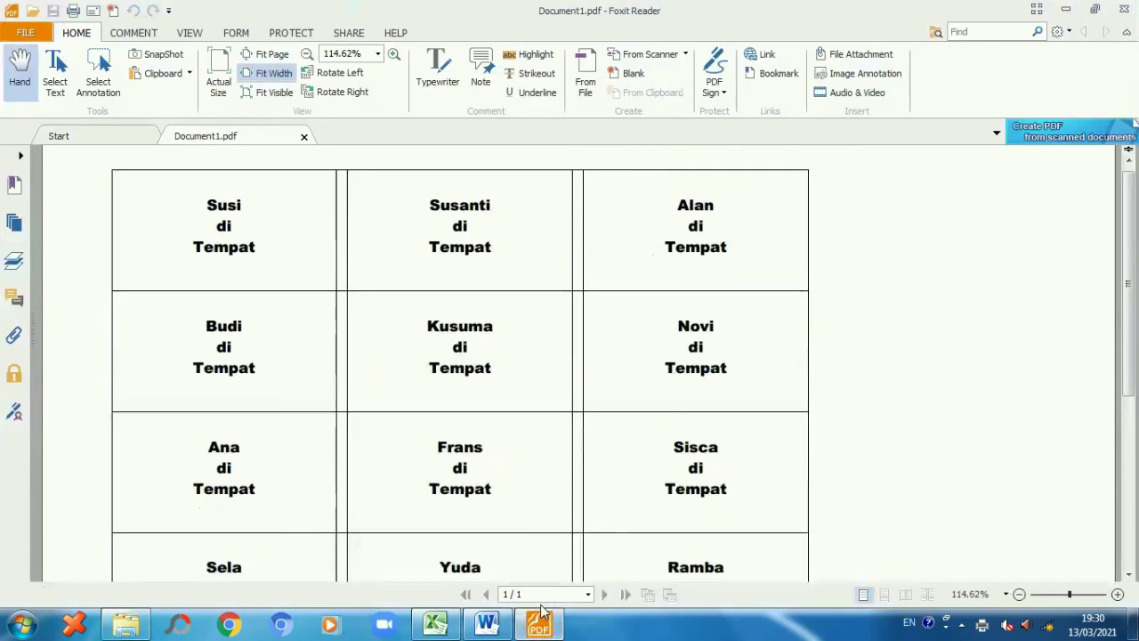
{"action": "left_click", "coordinate": [1020, 595]}
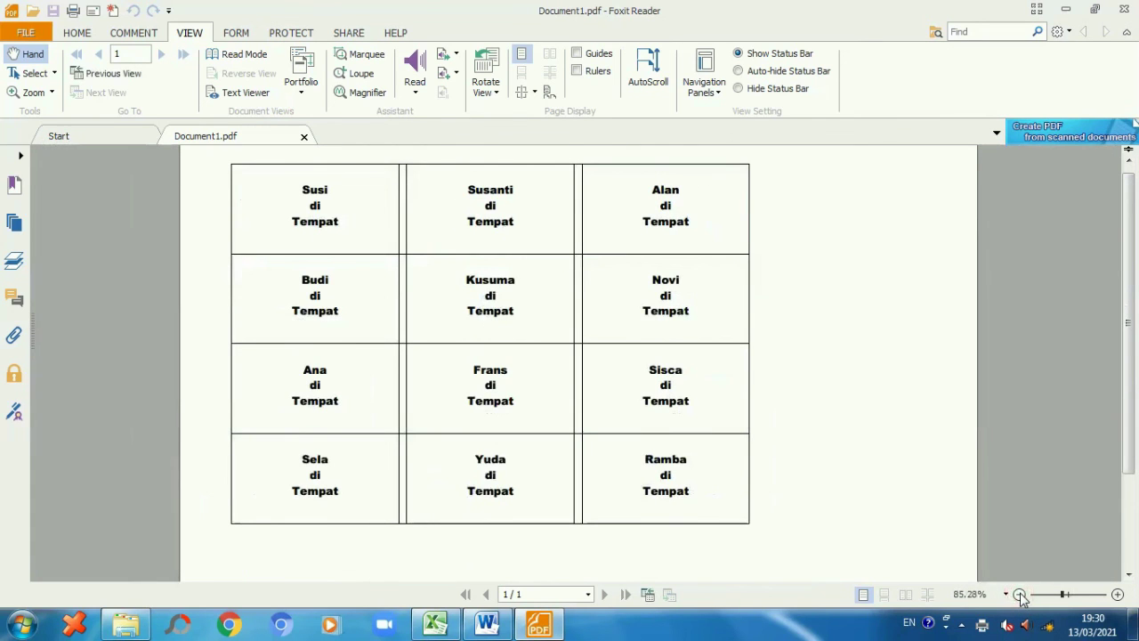